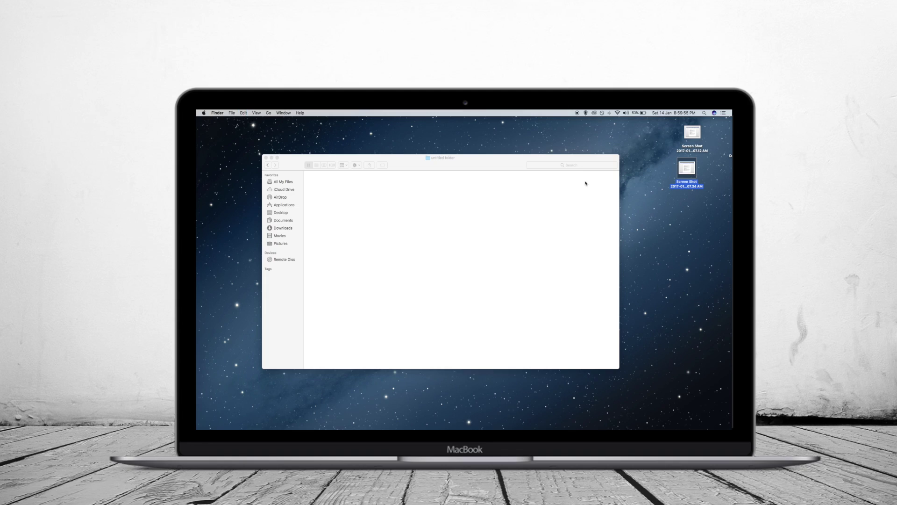
Step: Paste the two desktop screenshots into the untitled folder as copies
click(452, 210)
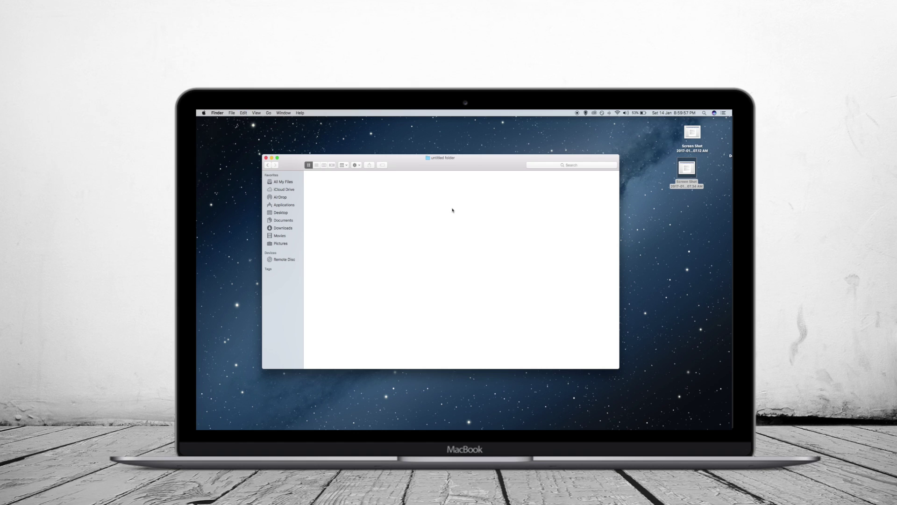
key(super+alt+v)
click(689, 137)
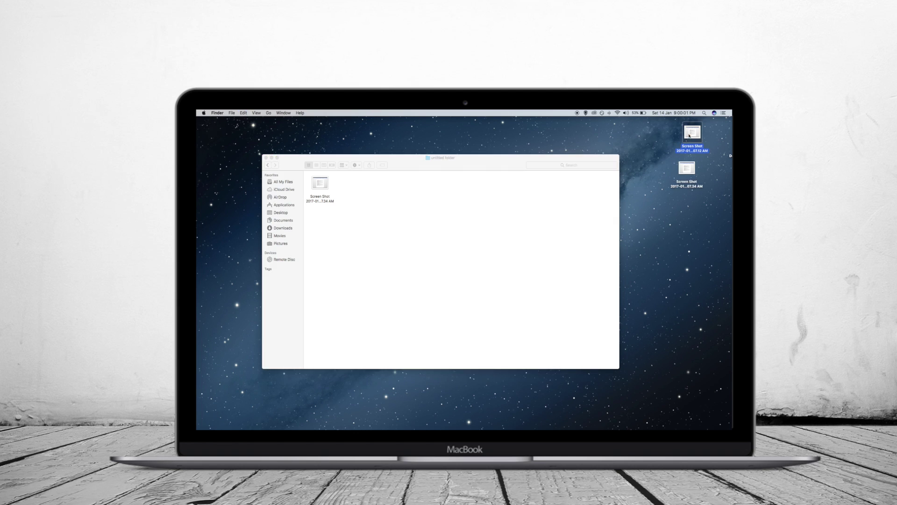
key(super+c)
click(463, 205)
key(super+v)
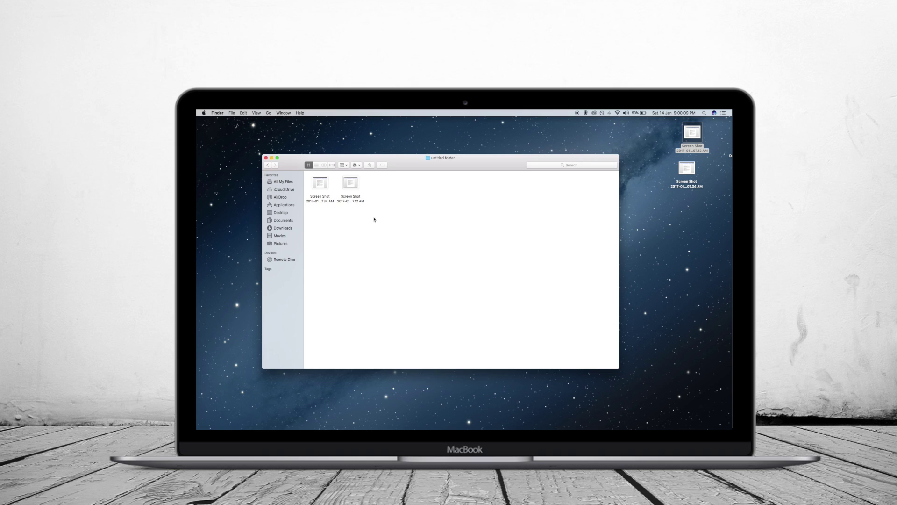
Step: Move both copied screenshots in the folder to the Trash
drag(399, 191, 306, 174)
right_click(319, 184)
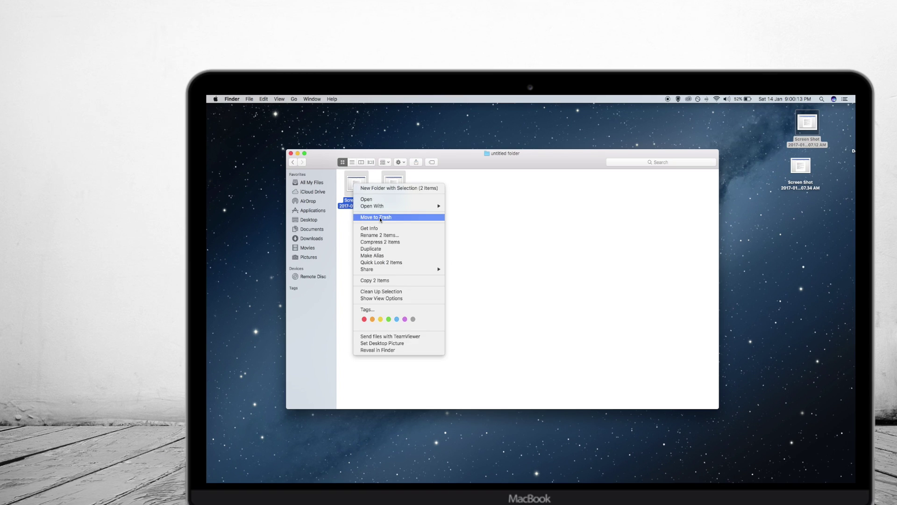
click(340, 210)
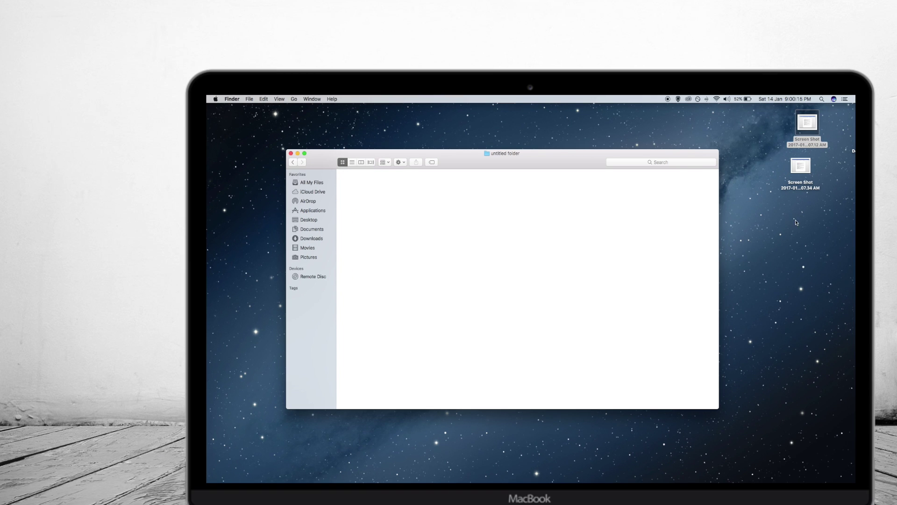
Step: Move both desktop screenshots into the untitled folder with Option+Cmd+V
click(777, 203)
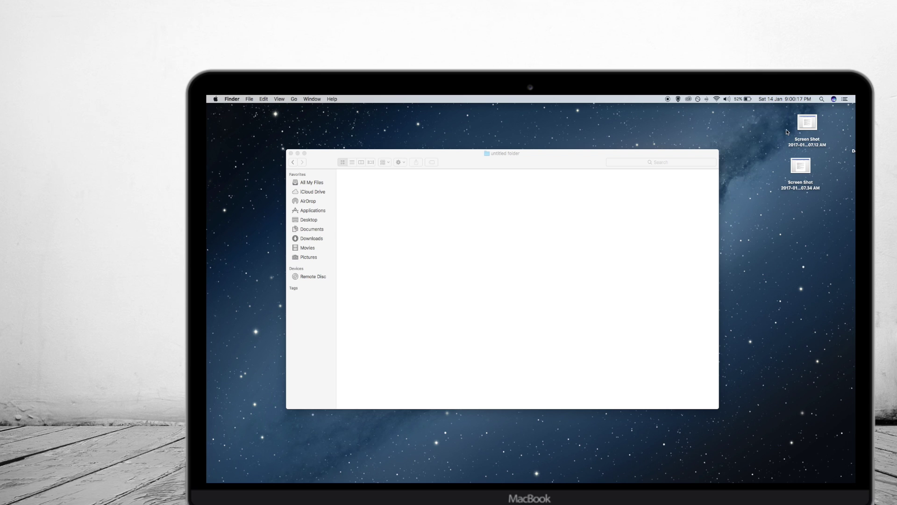
drag(786, 128, 821, 198)
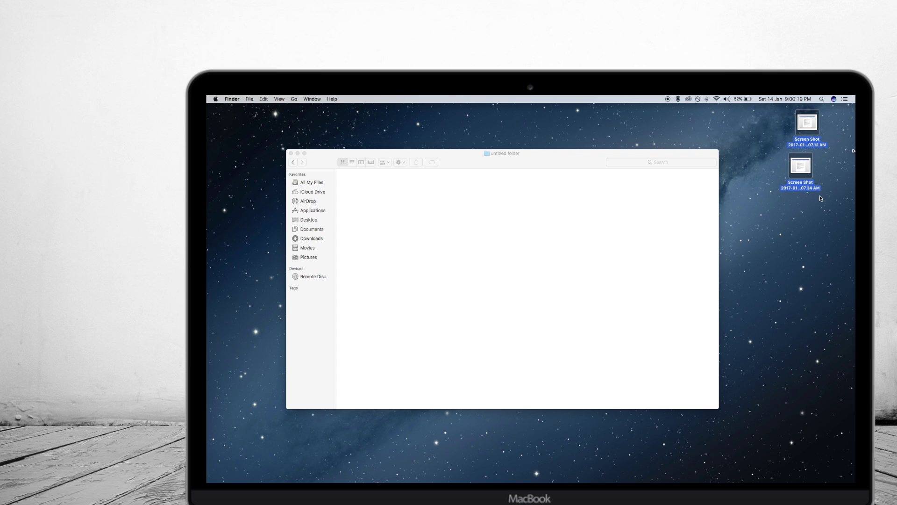
click(509, 218)
key(alt)
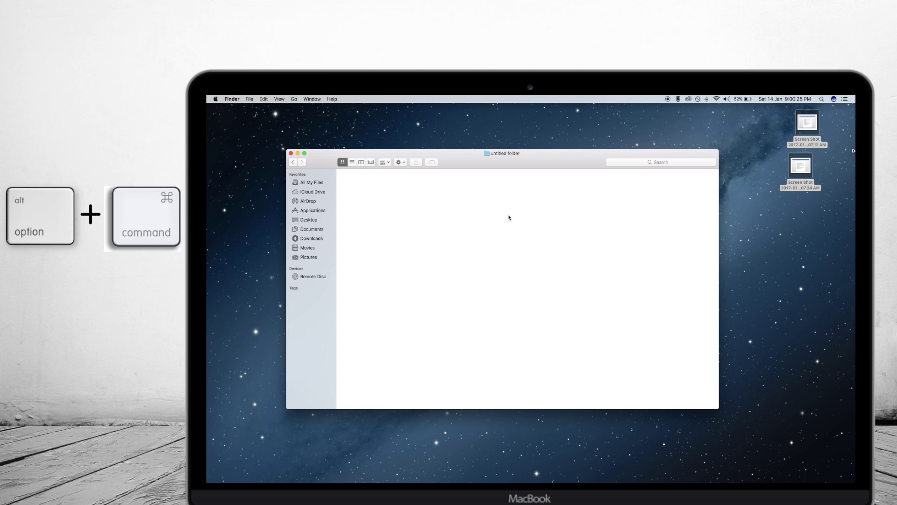
key(alt+super+v)
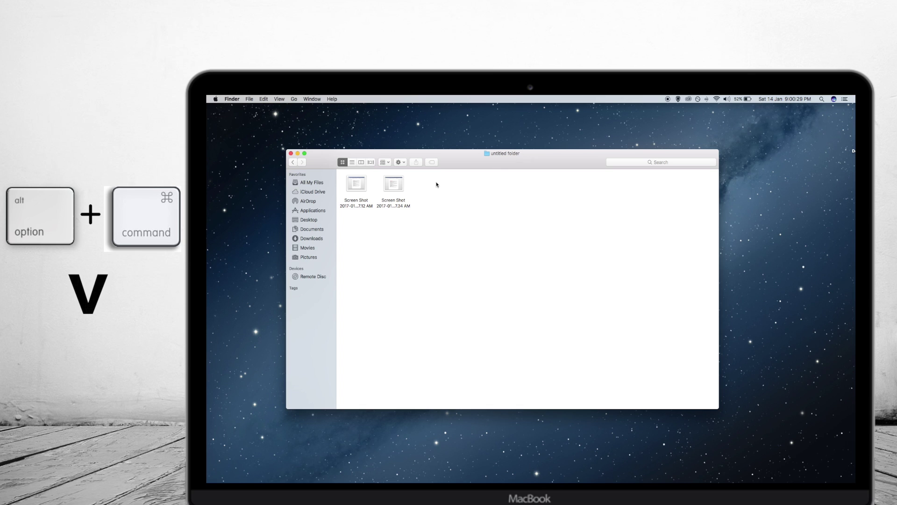
drag(439, 184, 340, 187)
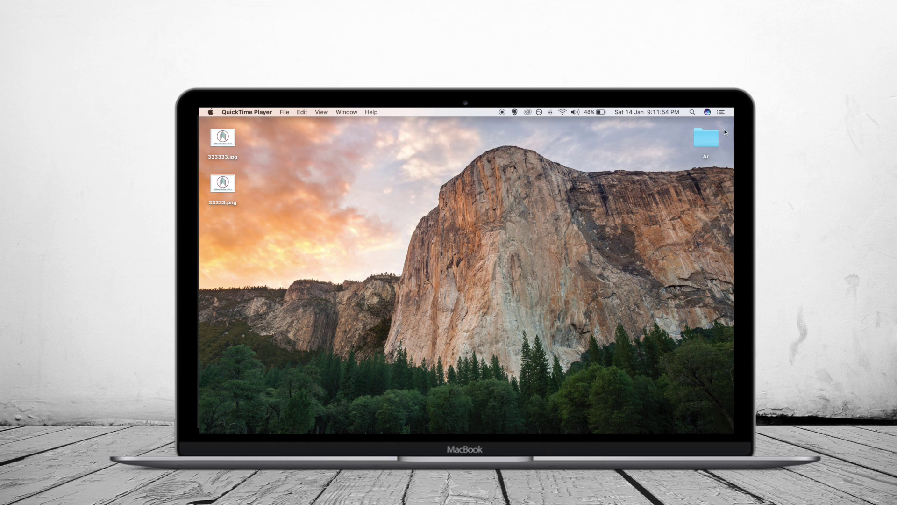
Step: Take a full-screen screenshot with Cmd+Shift+3 and move it to the top of the desktop
drag(722, 126, 216, 418)
click(418, 335)
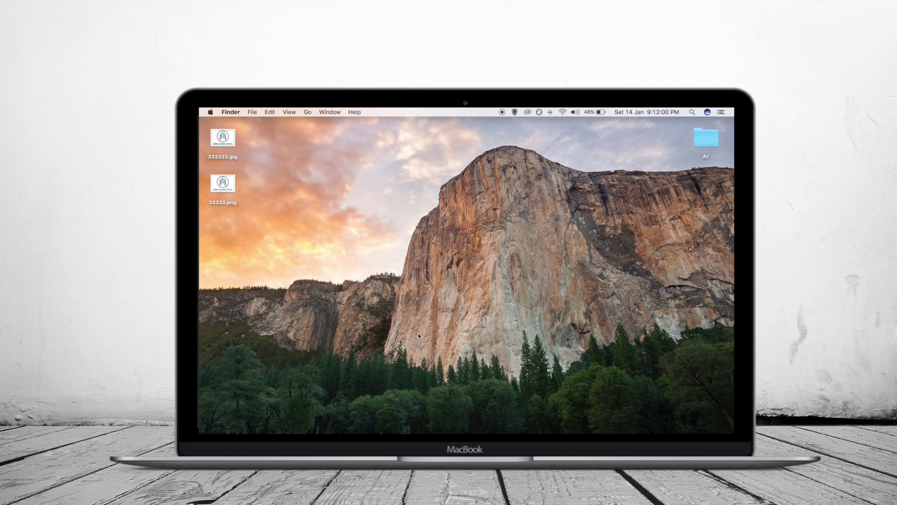
key(super+shift+3)
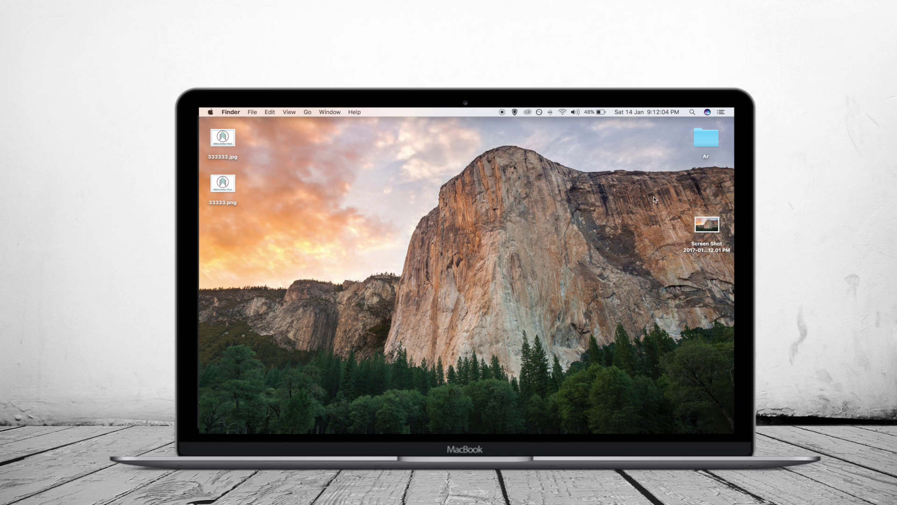
drag(715, 231, 655, 162)
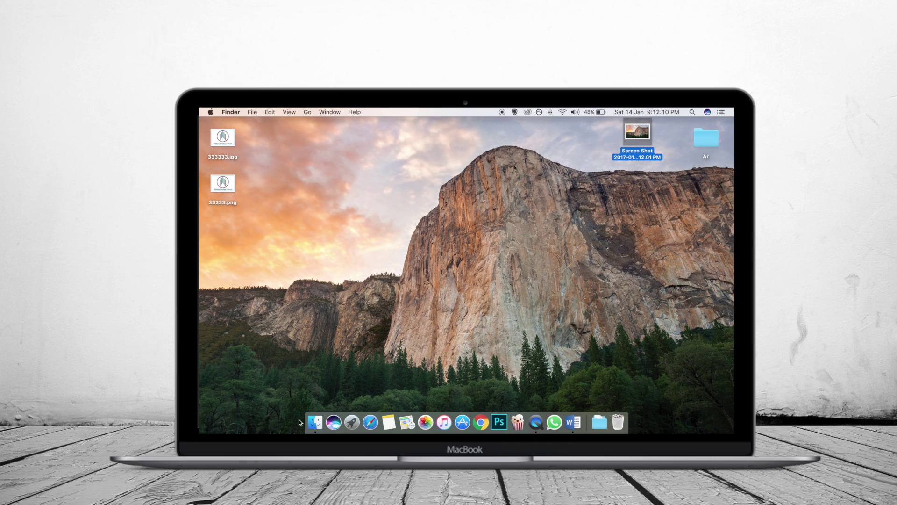
Step: Open the untitled folder in Finder and take another full-screen screenshot
click(316, 423)
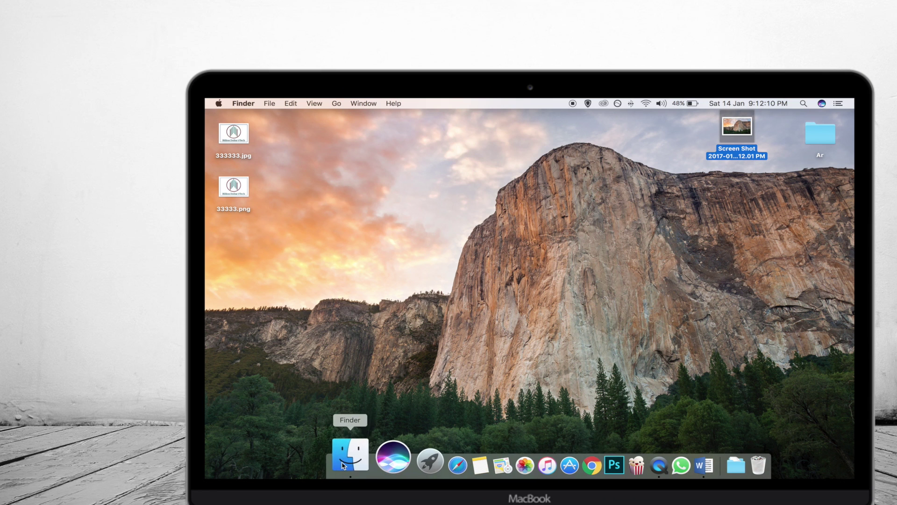
click(316, 423)
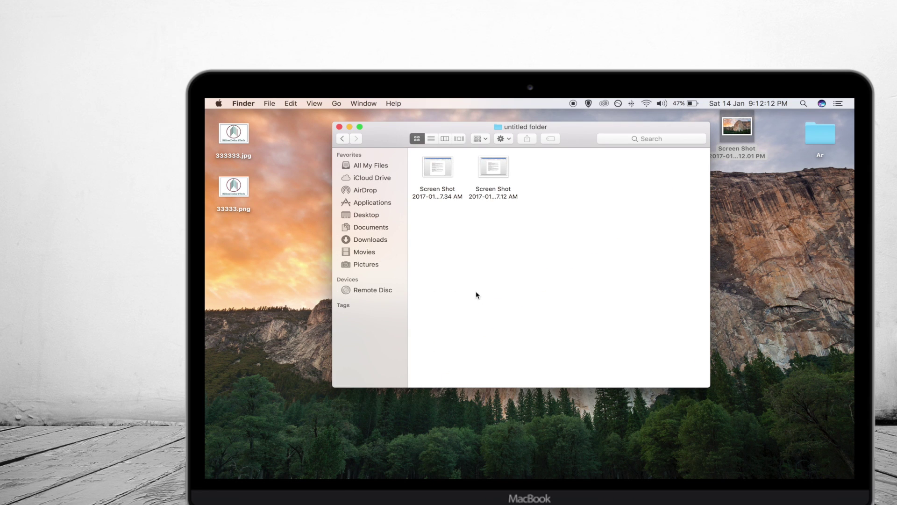
key(super)
key(shift)
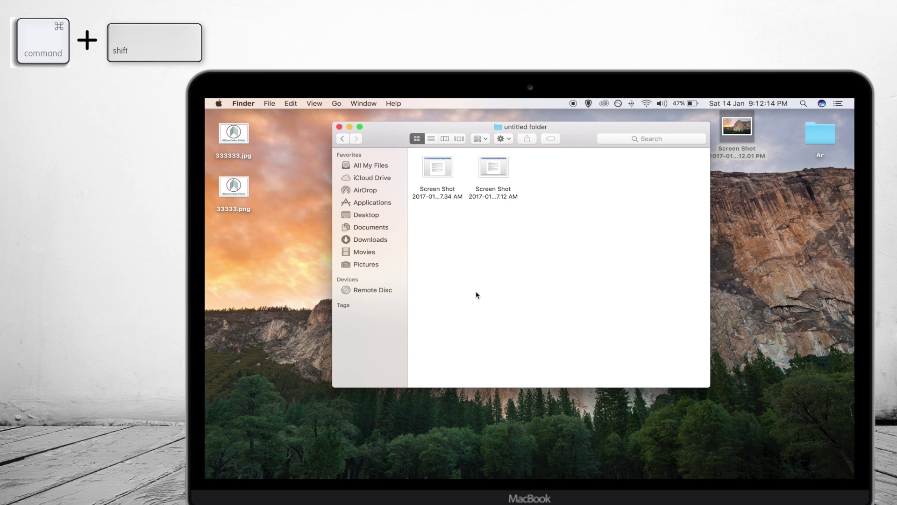
key(super+shift+3)
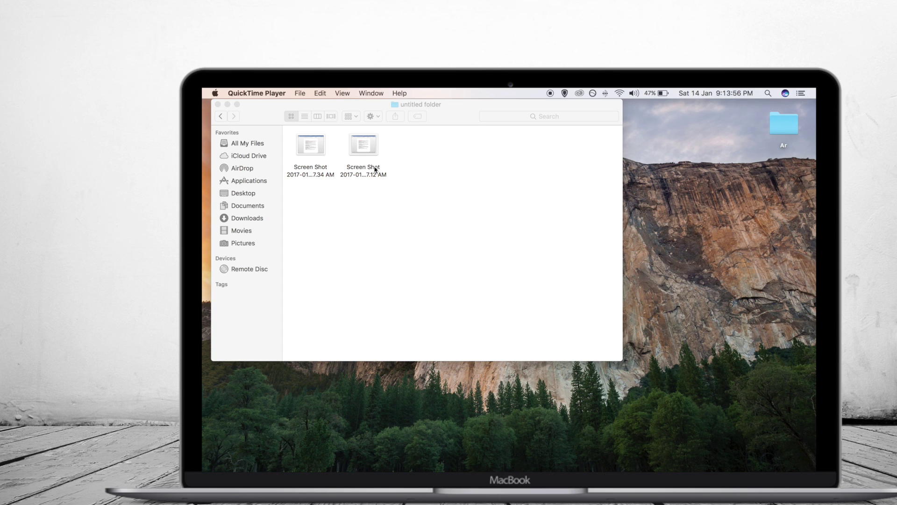
Step: Capture the area around the folder window with Cmd+Shift+4
mouse_move(275, 117)
mouse_down()
mouse_move(341, 130)
mouse_move(273, 119)
mouse_up()
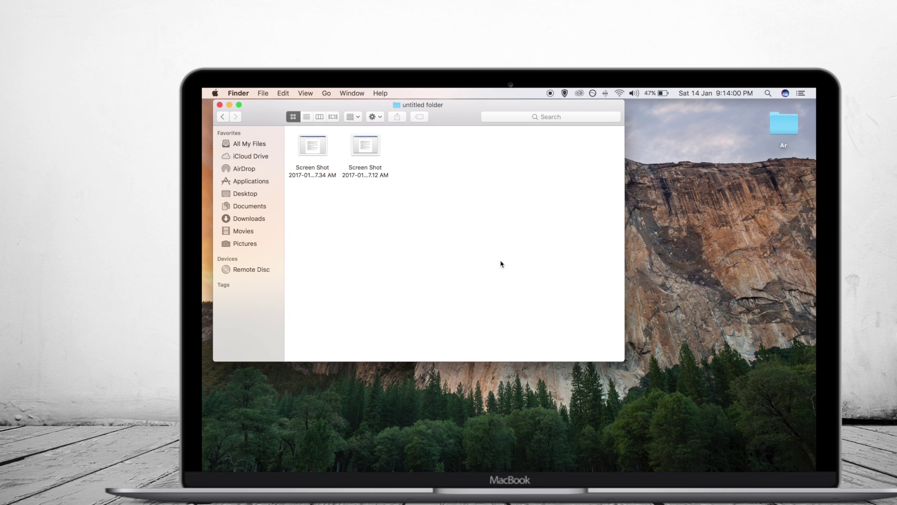
key(super)
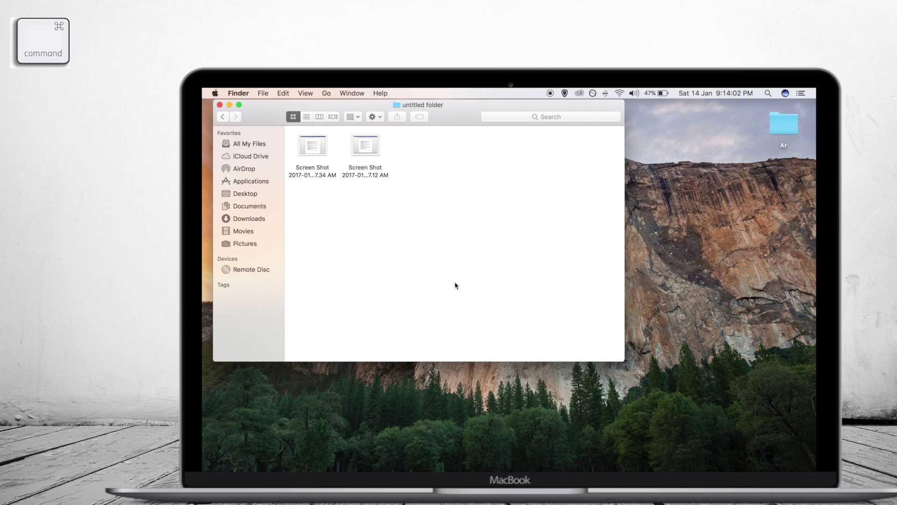
key(super+shift+4)
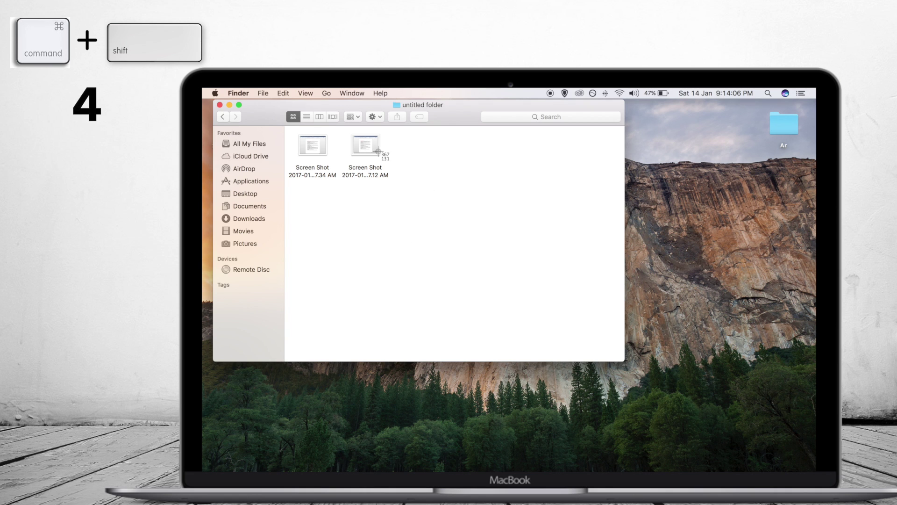
drag(212, 100, 626, 363)
Step: Move the new screenshot up the desktop and open it in Preview
drag(780, 229, 709, 122)
double_click(709, 122)
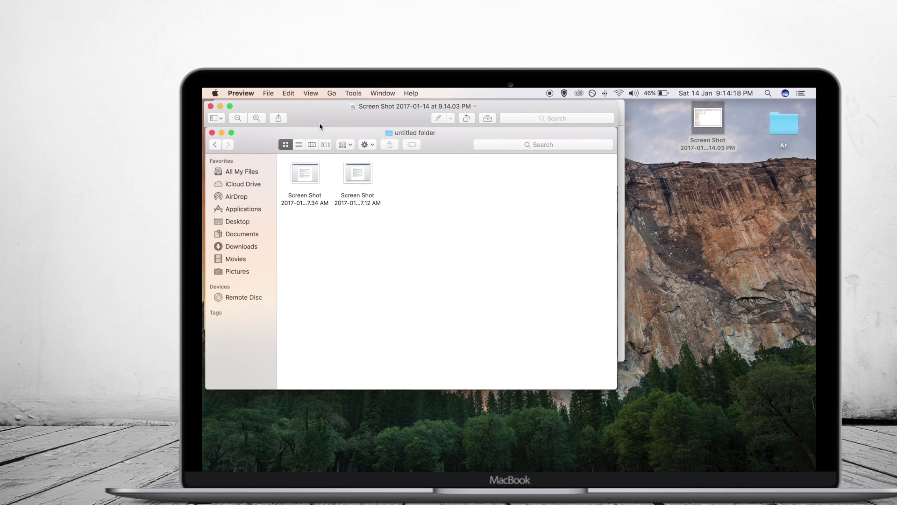
drag(323, 121, 490, 189)
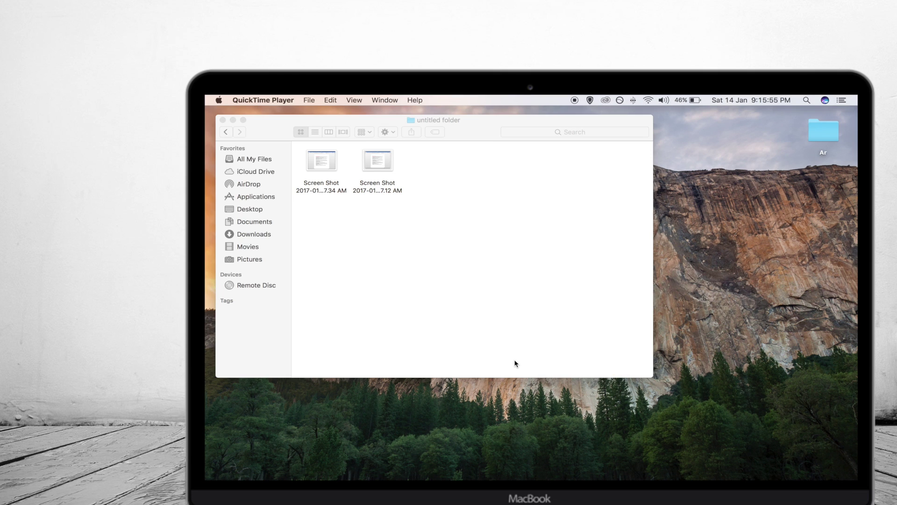
Step: Capture the folder window with Cmd+Shift+4 and Space, then open the screenshot
key(super+shift+4)
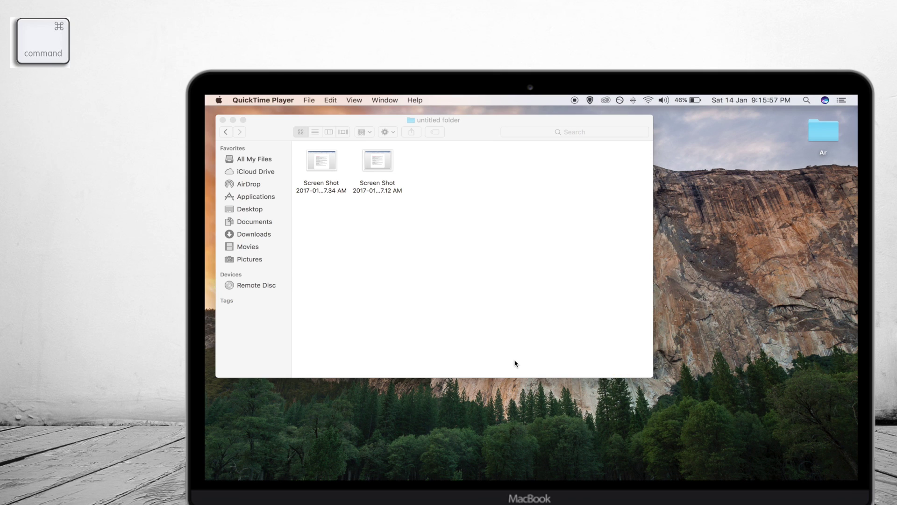
key(space)
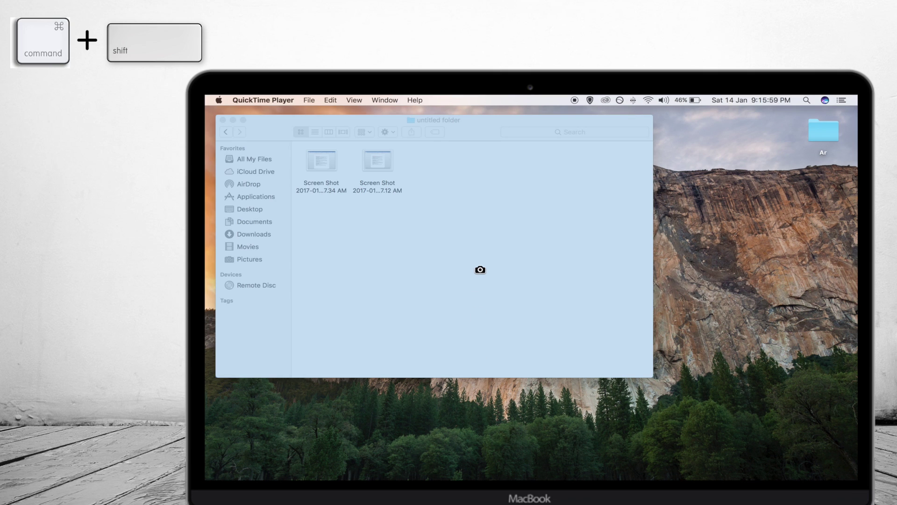
click(481, 270)
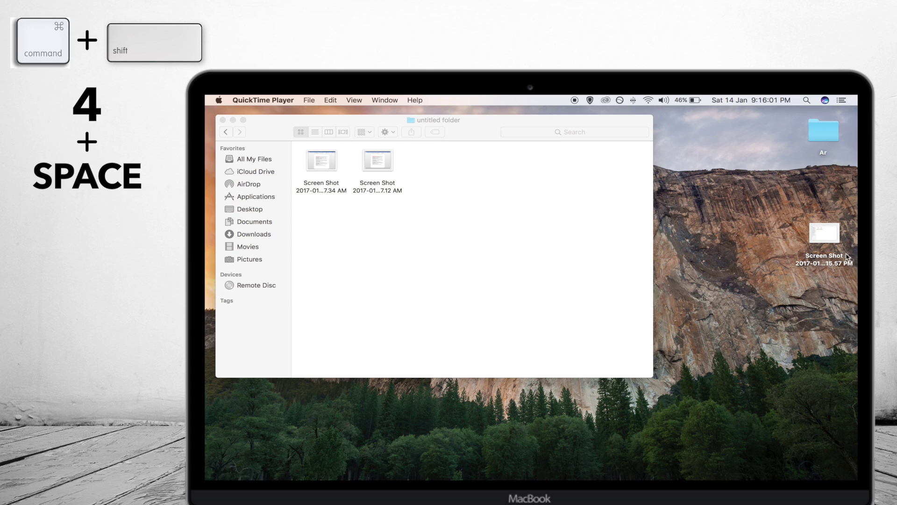
drag(824, 234, 725, 126)
double_click(724, 126)
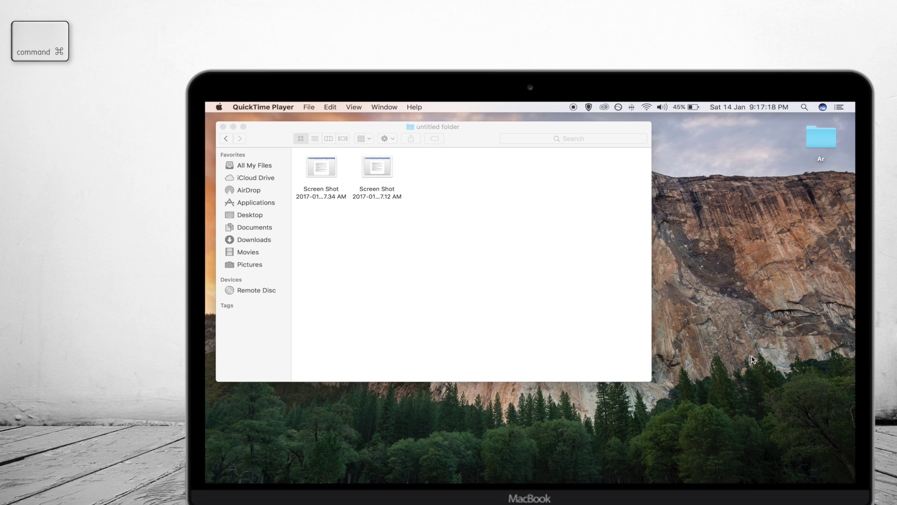
Step: Capture the folder window again without its shadow and place the file beside it
key(super+shift+4)
key(space)
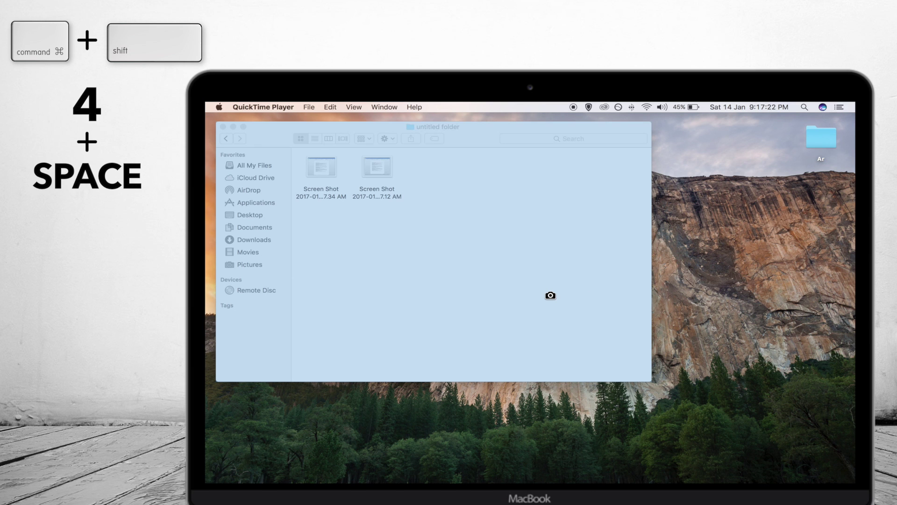
key(alt)
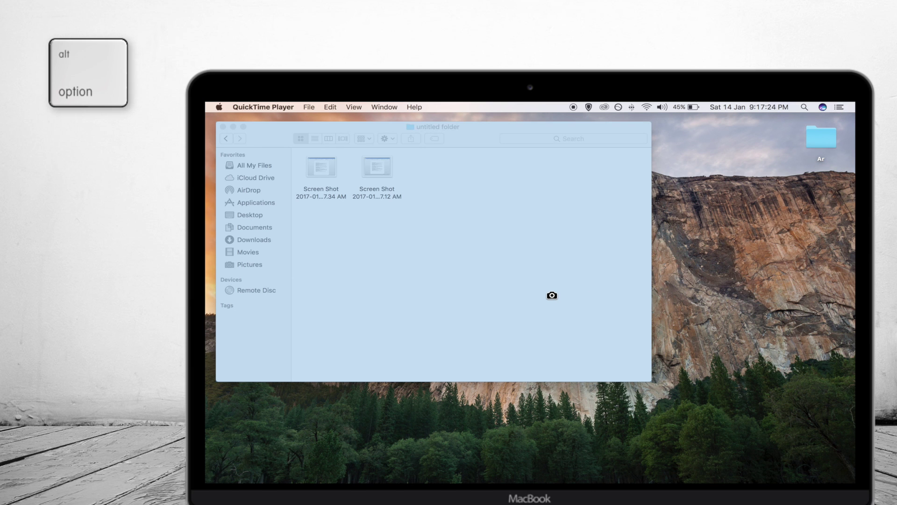
alt+click(552, 295)
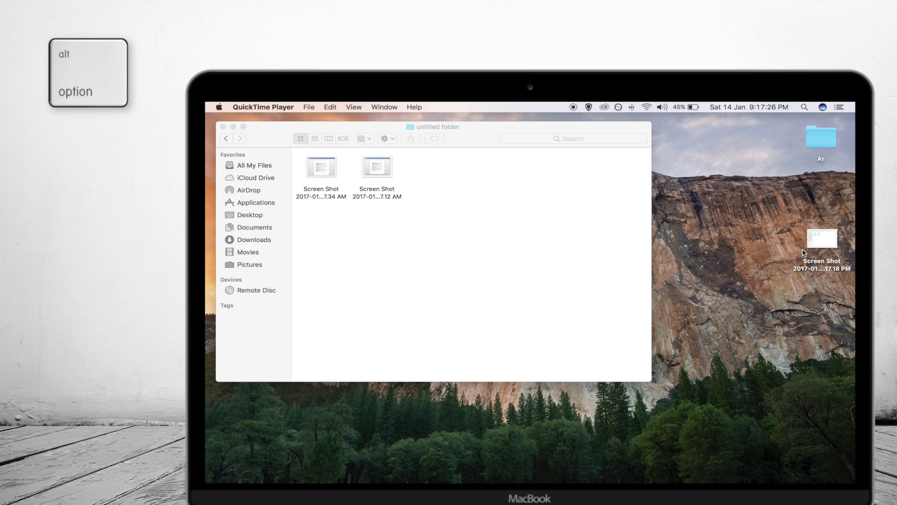
drag(812, 251, 724, 144)
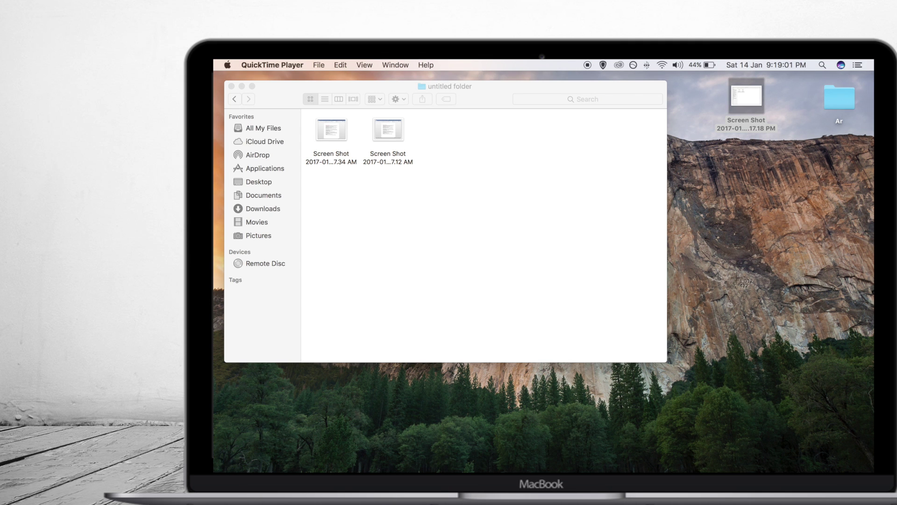
Step: Capture an image of the untitled folder window with Cmd+Shift+4 and Space
key(super+shift+4)
key(space)
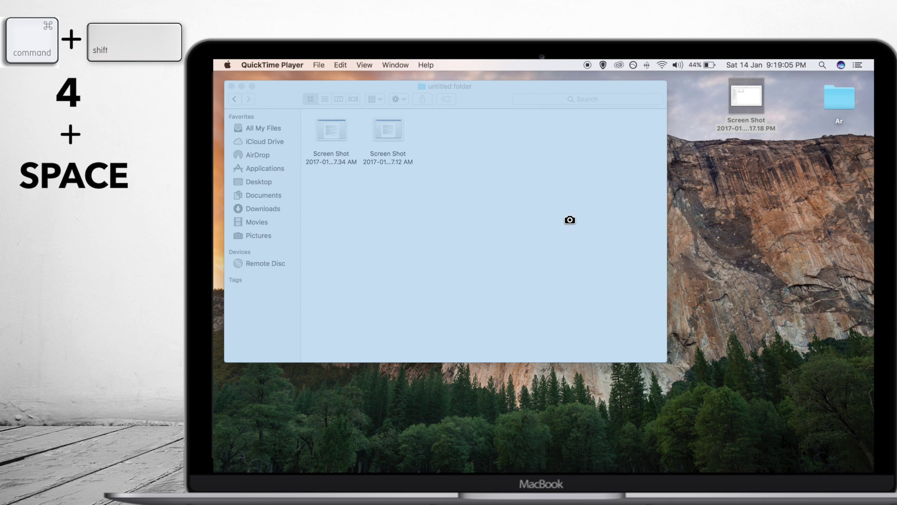
click(571, 221)
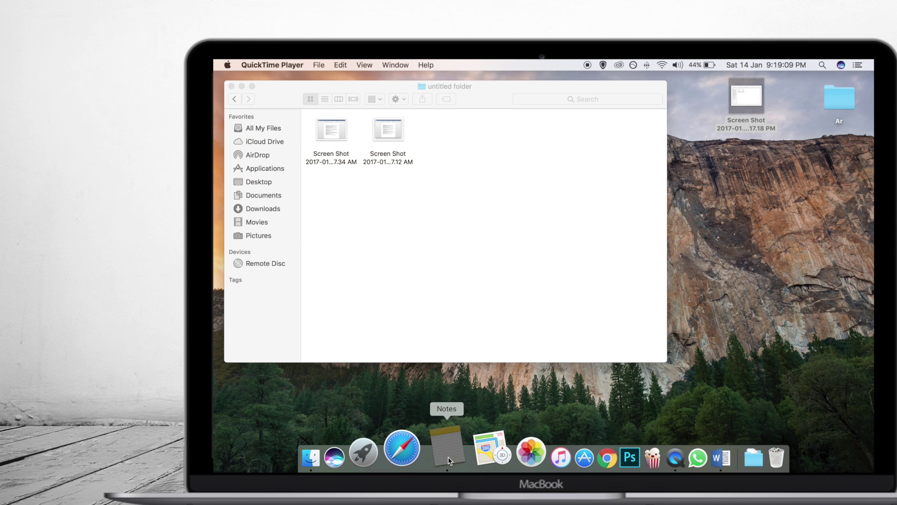
Step: Paste the captured window image into the empty note in Notes
click(449, 459)
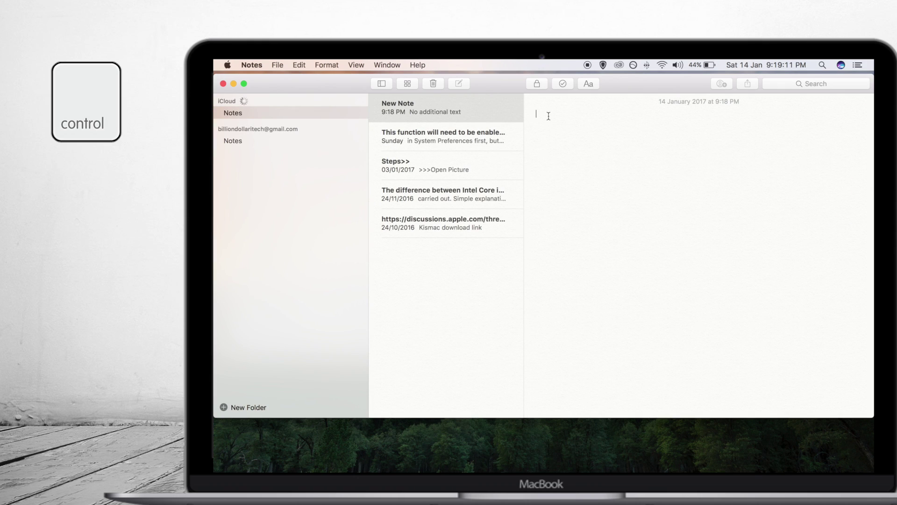
ctrl+click(549, 114)
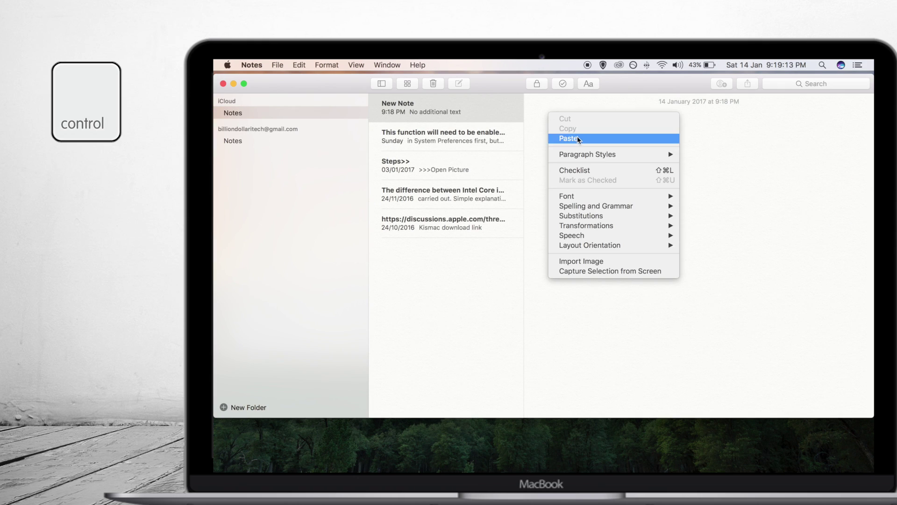
click(579, 136)
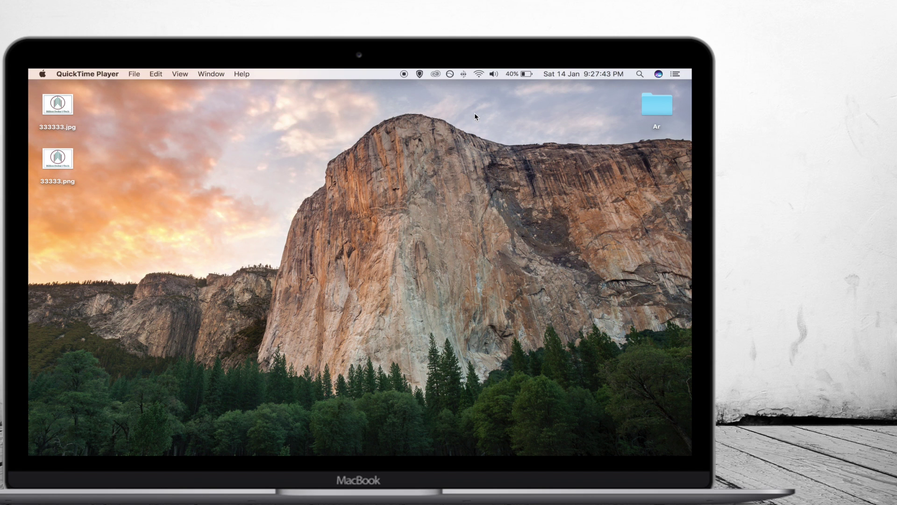
Step: Open and dismiss Siri from the menu bar, then invoke it with Command+Space
click(659, 74)
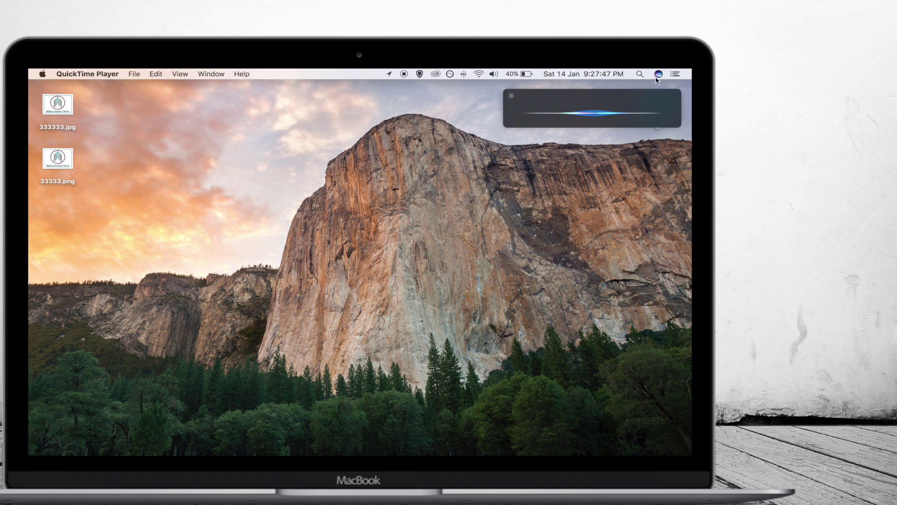
click(511, 98)
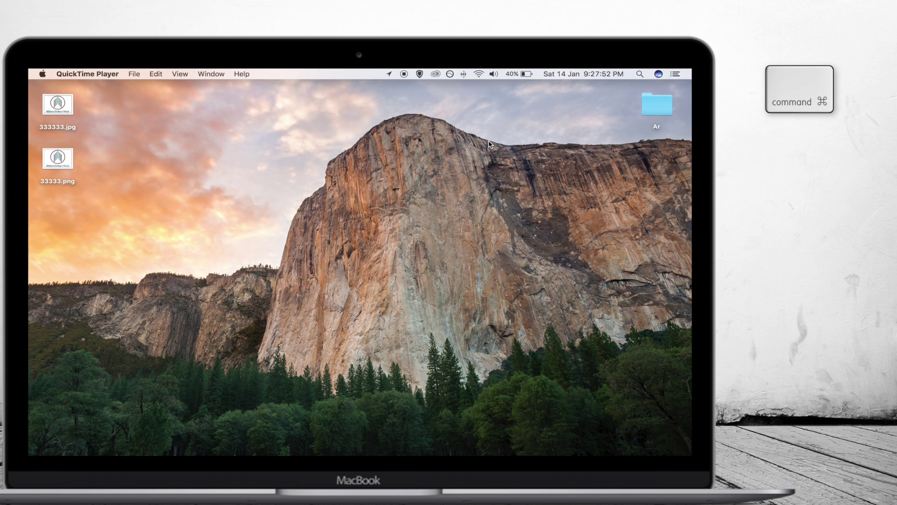
key(super+space)
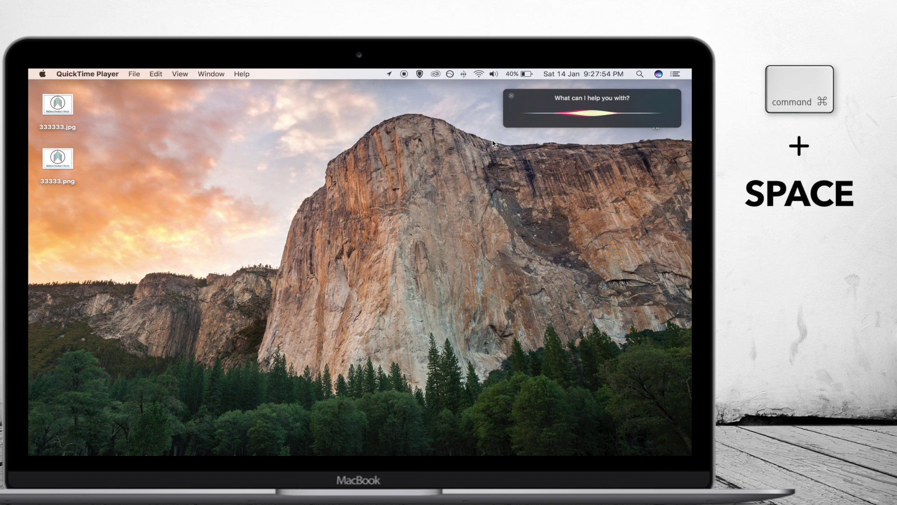
Step: Close Siri and view Siri's keyboard shortcut options in System Preferences
click(511, 96)
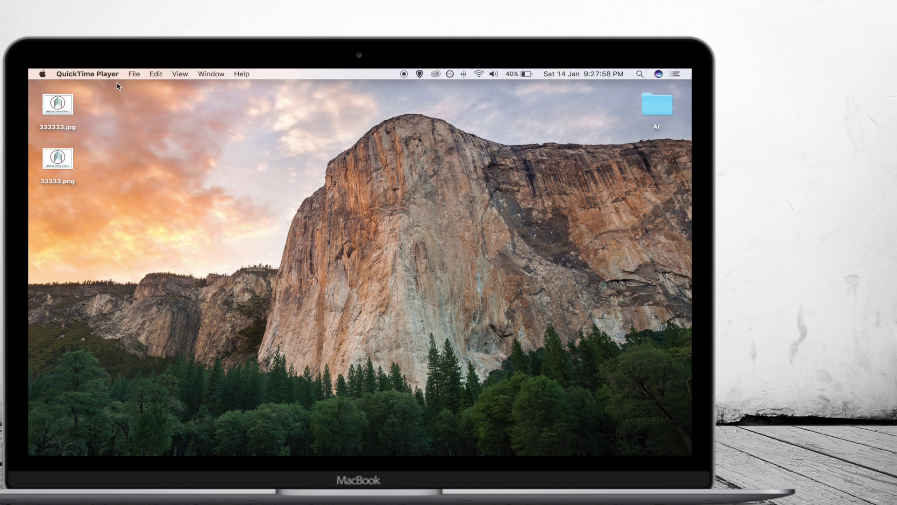
click(33, 73)
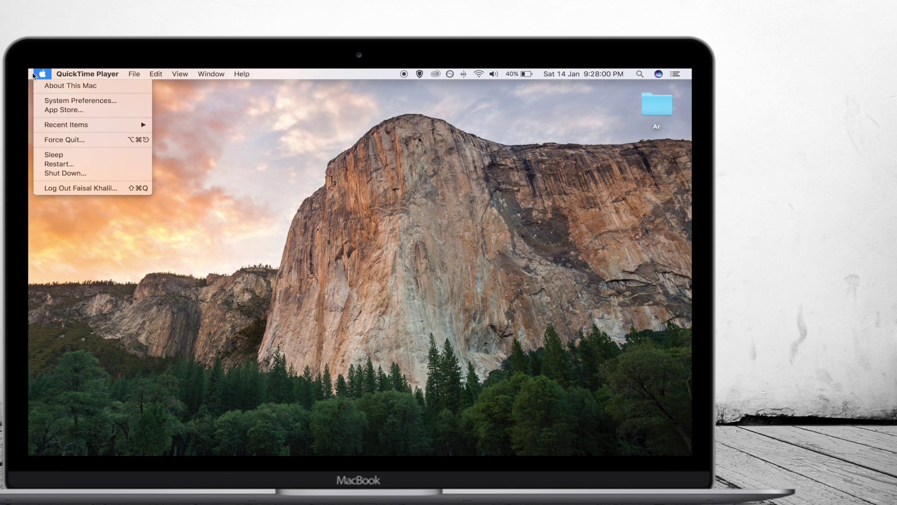
click(187, 173)
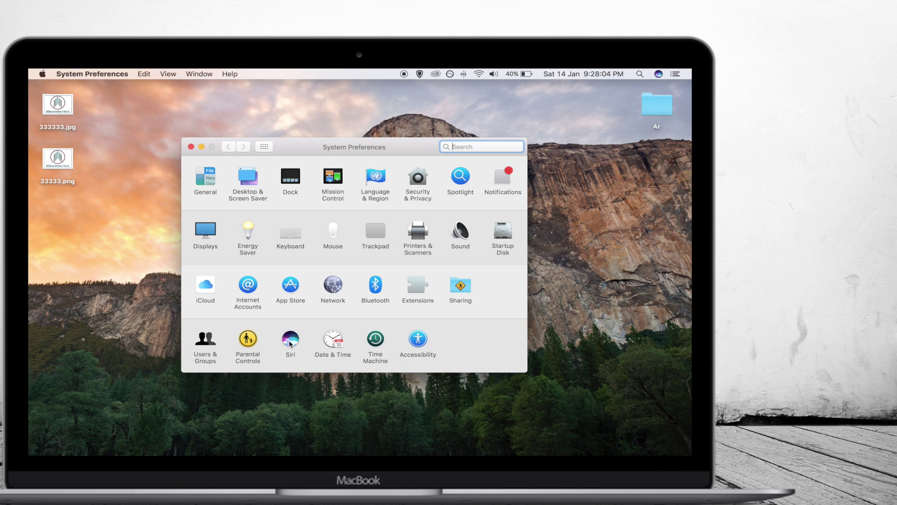
click(290, 342)
click(454, 262)
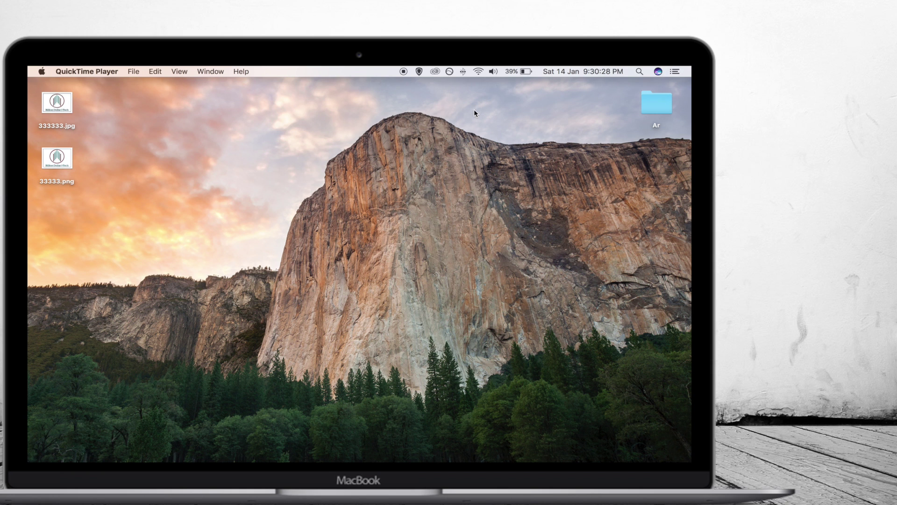
Step: Press Command+Option+Power to put the MacBook to sleep
key(super)
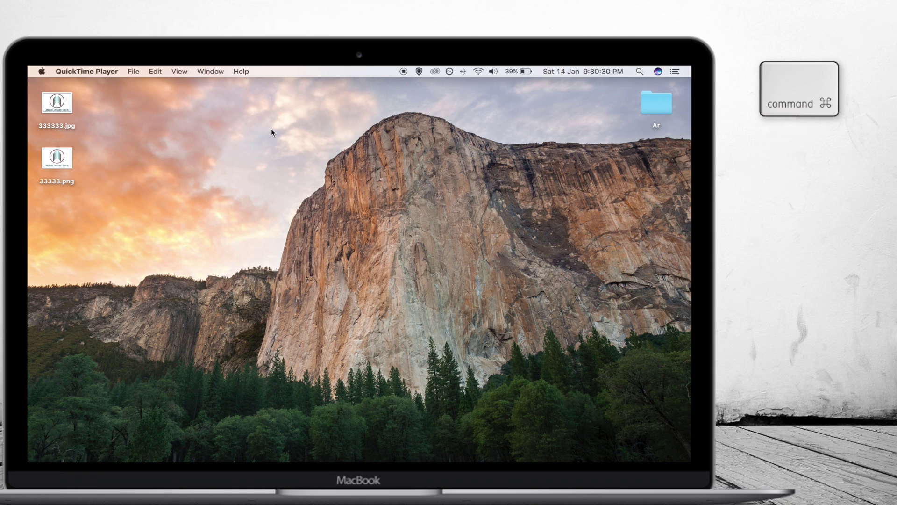
key(alt)
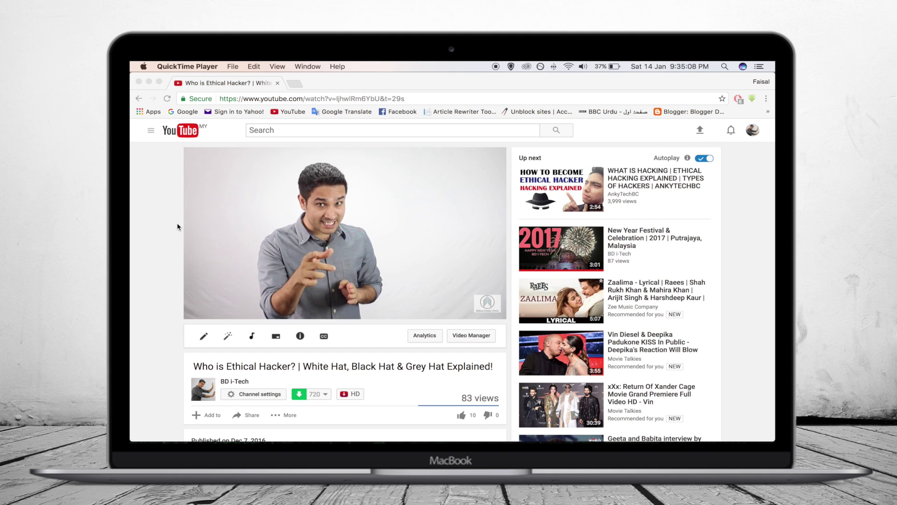
Step: Hide the QuickTime Player and Chrome windows with Cmd+H
scroll(177, 226, down, 5)
scroll(177, 226, up, 5)
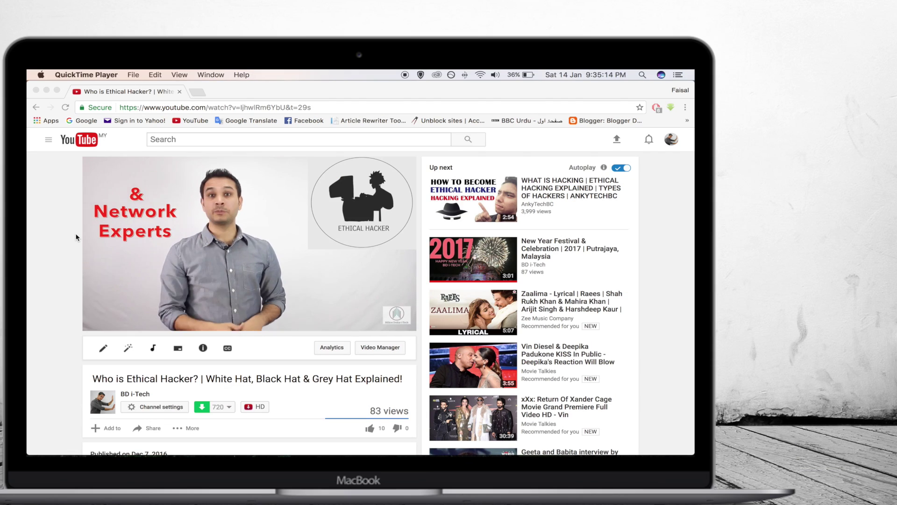
key(super+h)
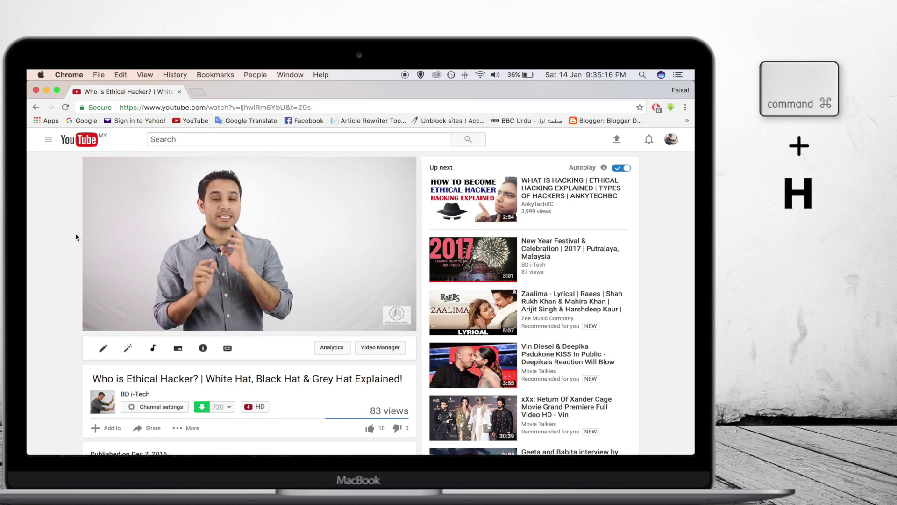
key(super+h)
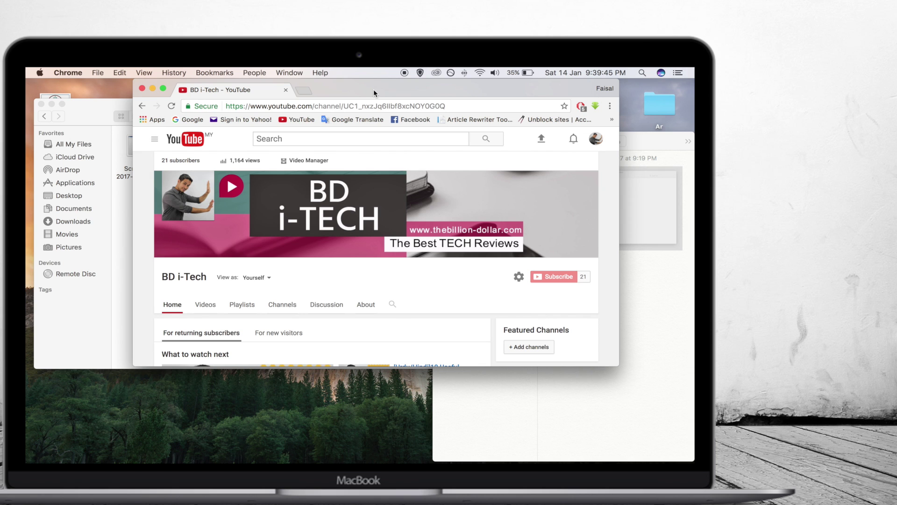
Step: Hide all apps except Chrome with Cmd+Option+H and move the Chrome window down-left
key(super)
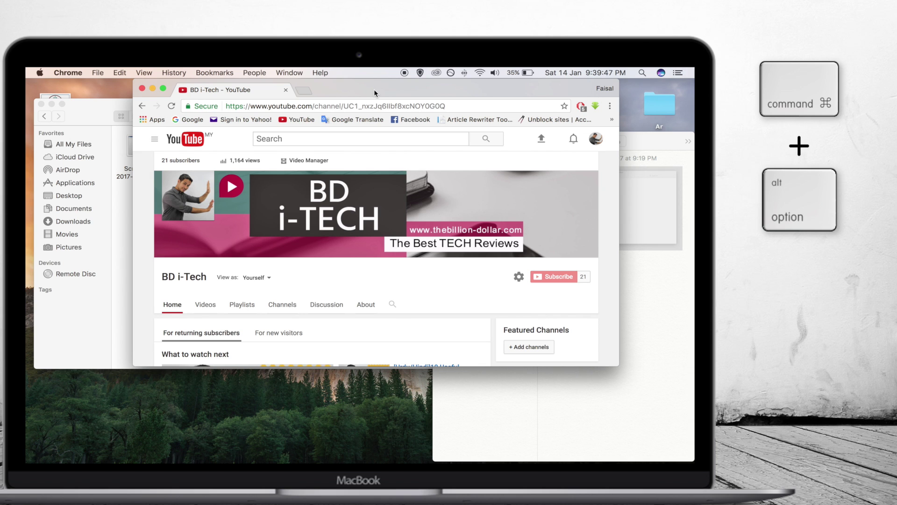
key(super+alt+h)
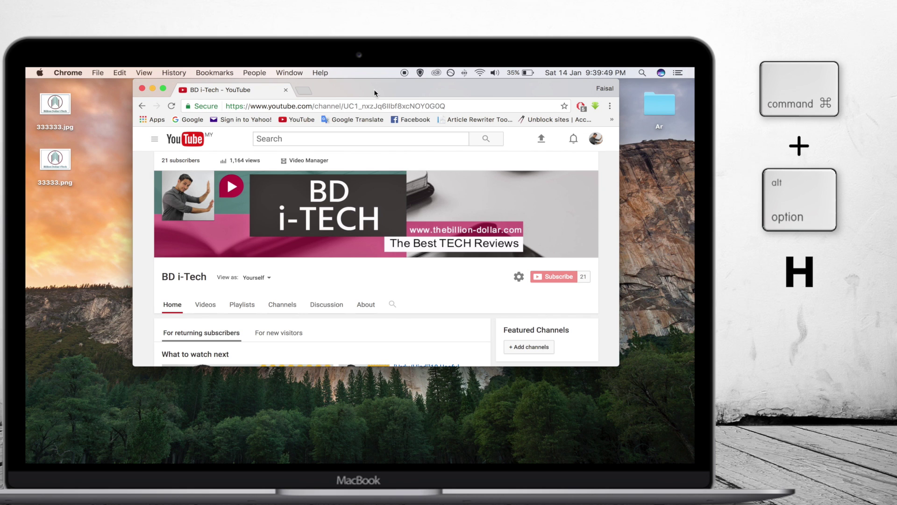
mouse_move(374, 92)
mouse_down()
mouse_move(315, 119)
mouse_move(323, 121)
mouse_up()
scroll(357, 245, down, 10)
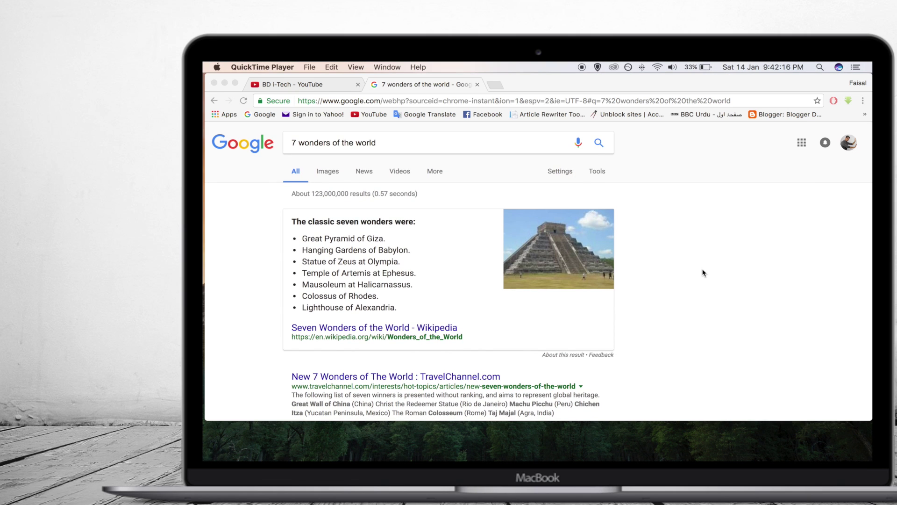
click(688, 265)
key(Page_Down)
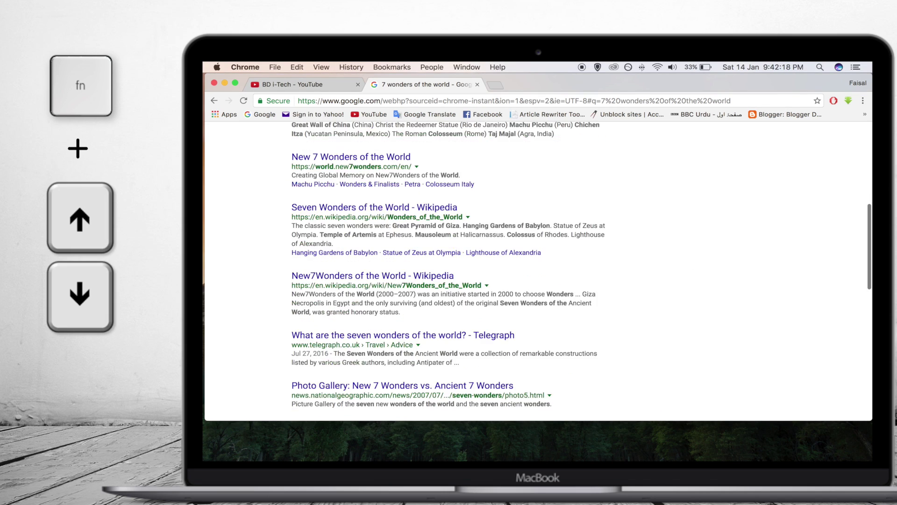
key(Page_Down)
key(Page_Down)
key(Page_Up)
key(Page_Up)
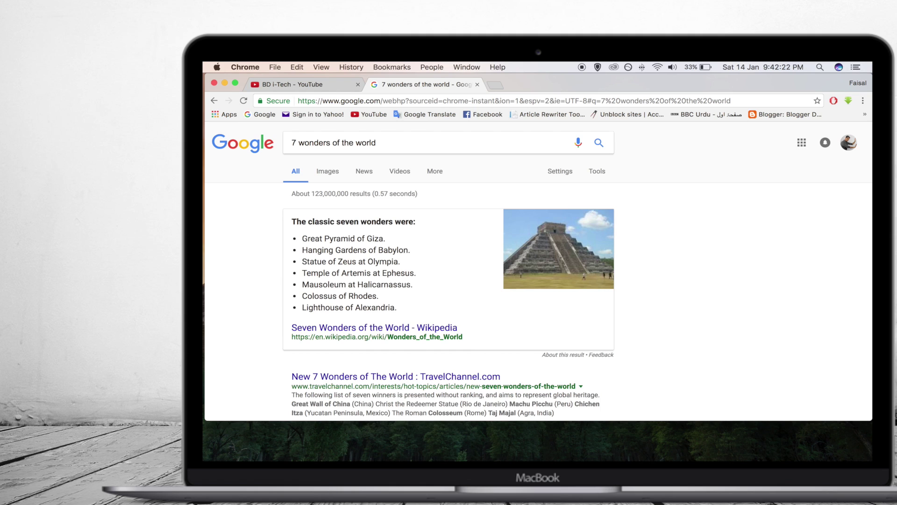
key(Page_Down)
key(Page_Down)
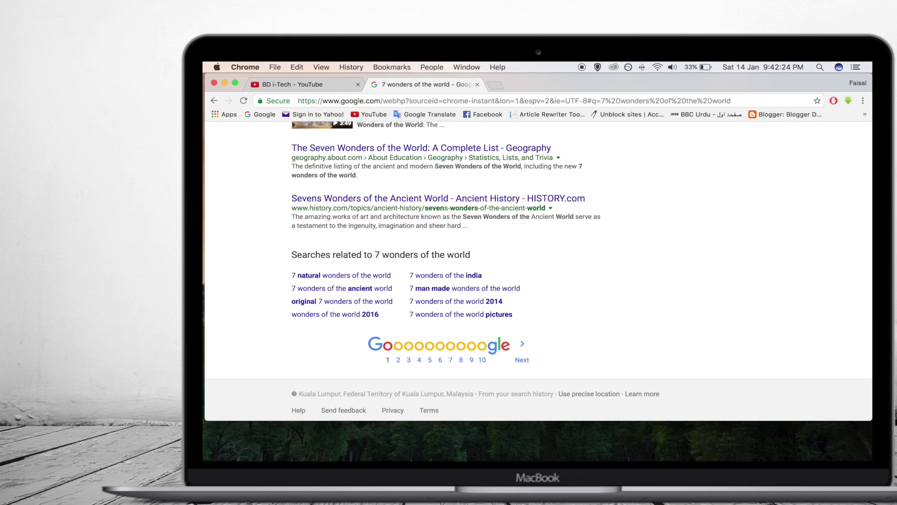
key(Home)
key(super+Down)
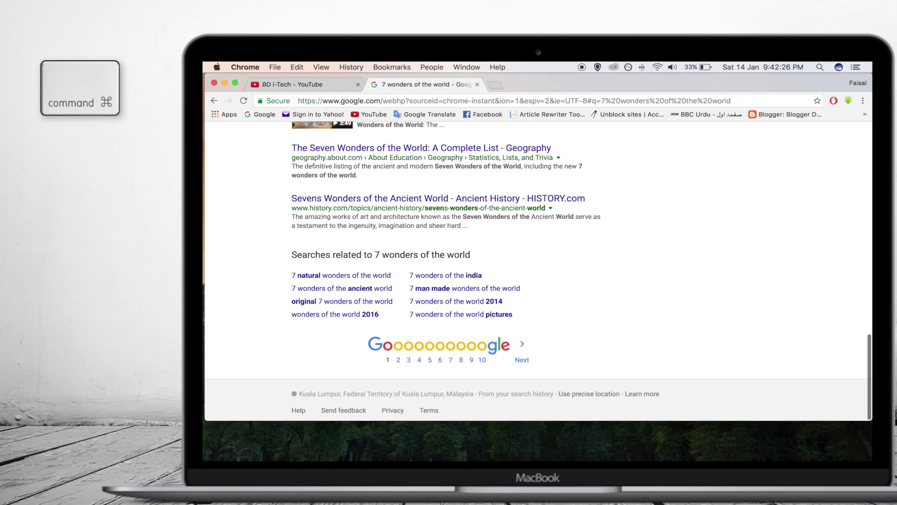
key(super+Up)
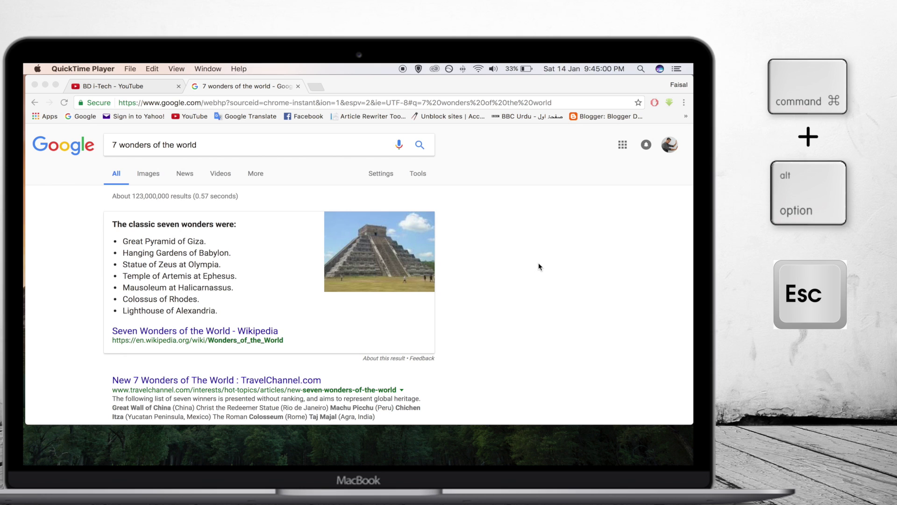
Step: Force quit Google Chrome via Command+Option+Esc and close the Force Quit window
key(super+alt+Escape)
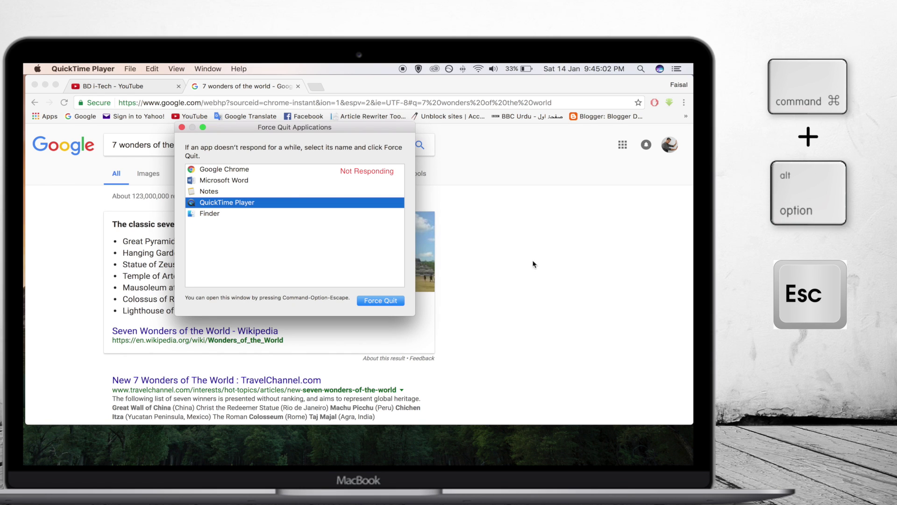
click(224, 171)
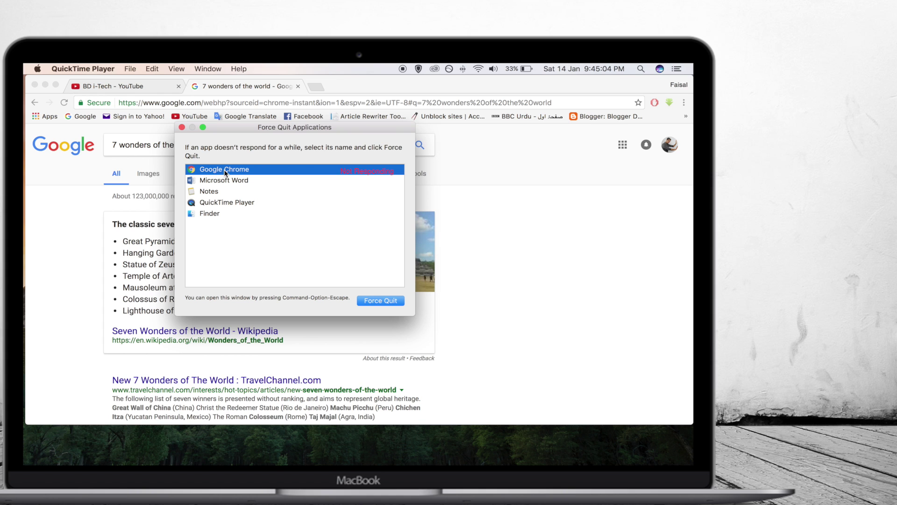
click(387, 301)
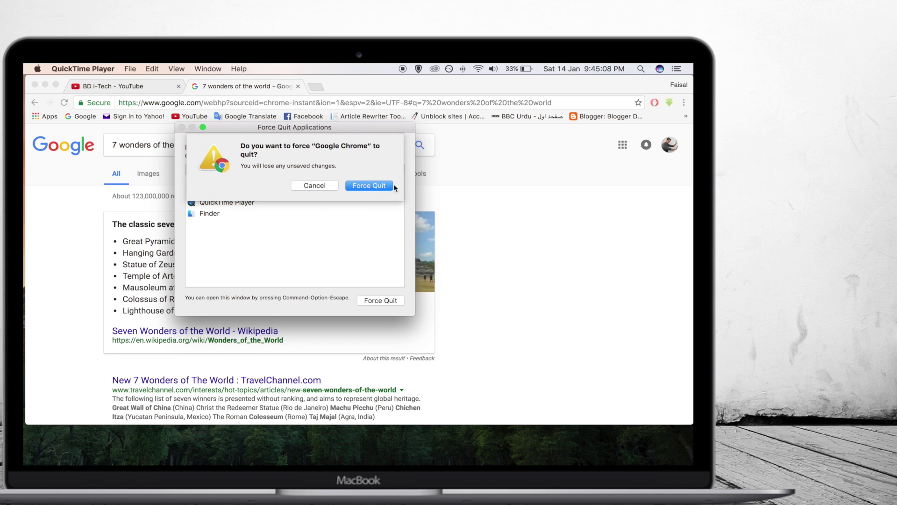
click(374, 187)
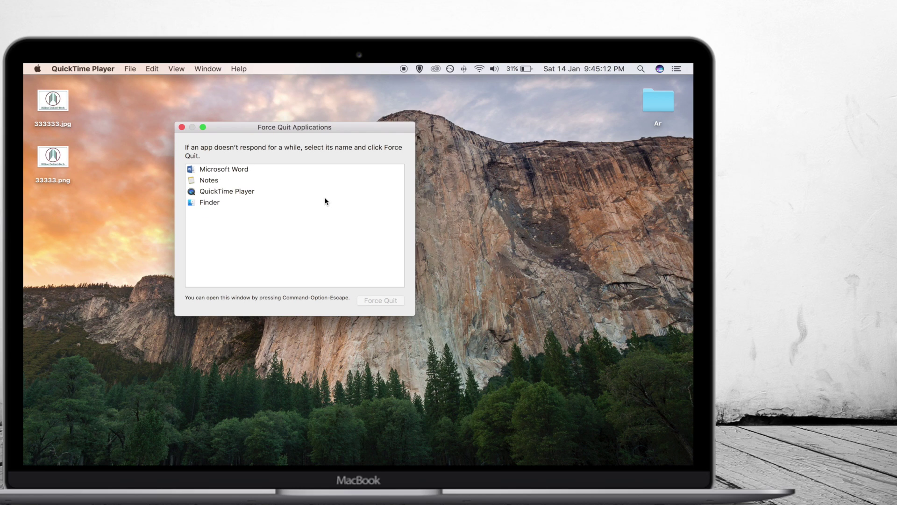
key(Escape)
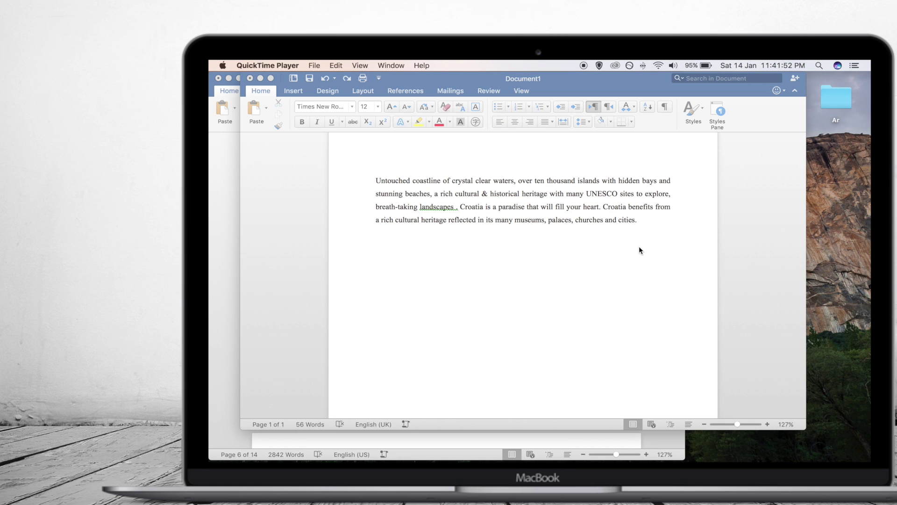
Step: Paste the La Mina Club paragraph after 'cities.' using Shift+Option+Command+V to match the document's formatting
click(644, 228)
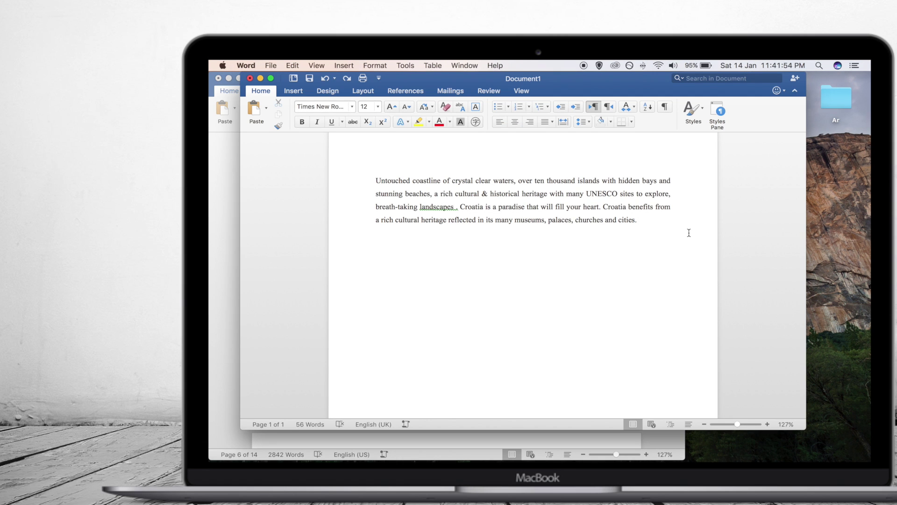
key(super+v)
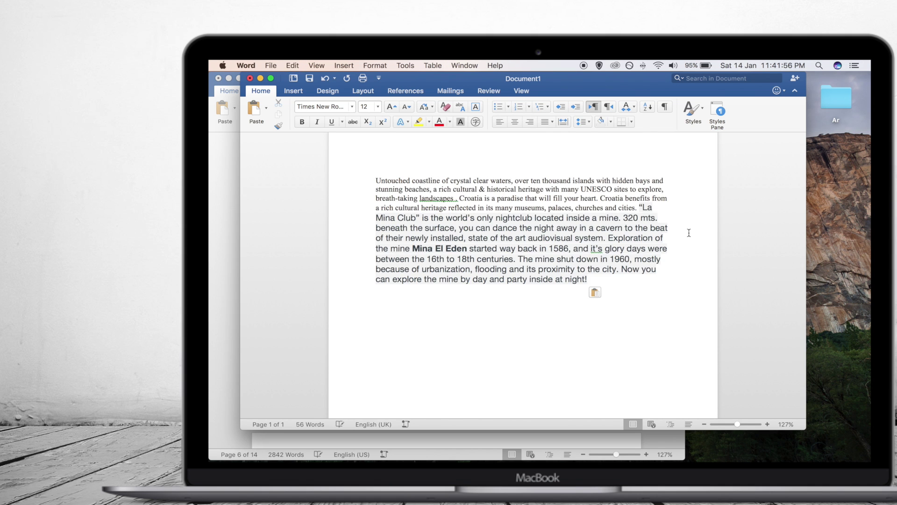
key(super+z)
key(super+v)
key(super+z)
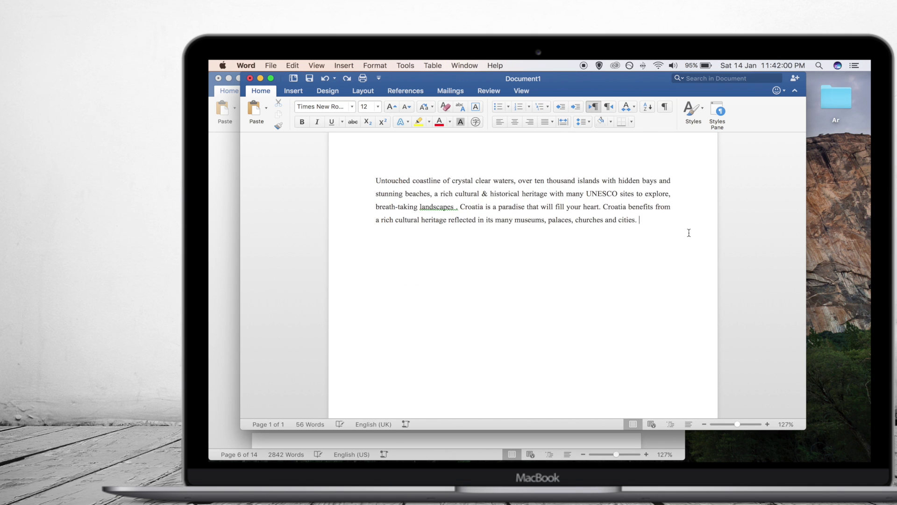
key(shift)
key(shift+alt+super+v)
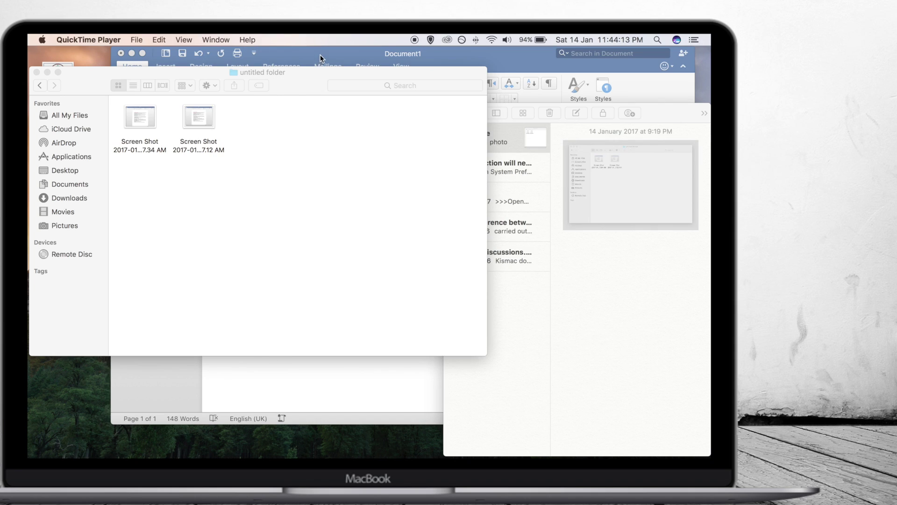
Step: Switch focus among the Word, Notes and untitled folder windows, shifting Notes and Word aside
click(321, 54)
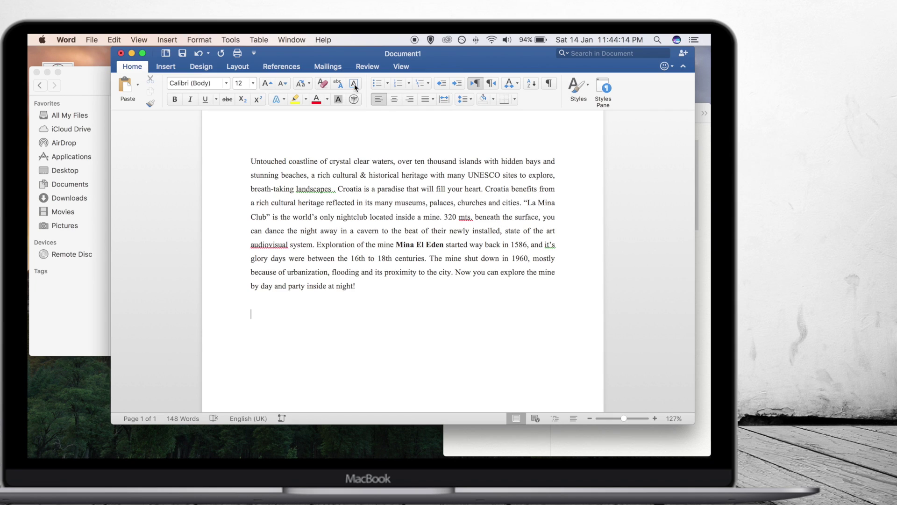
click(101, 200)
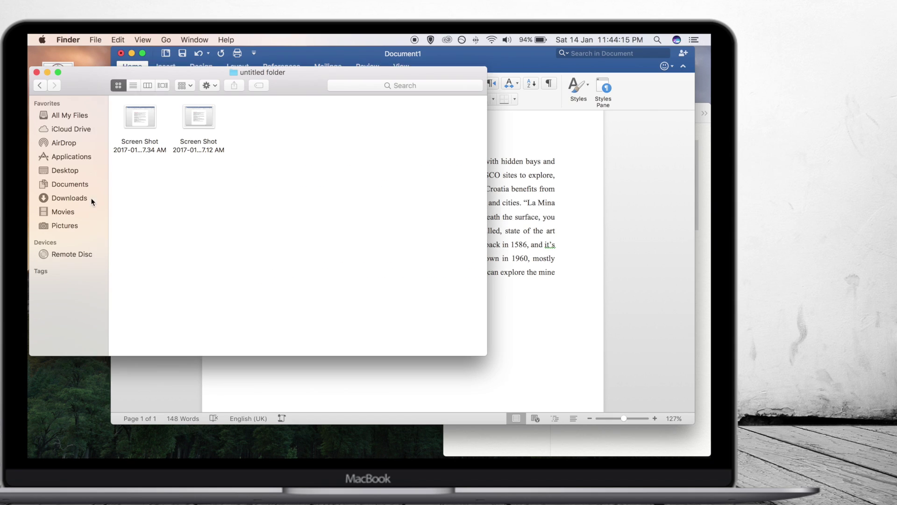
click(585, 430)
click(405, 210)
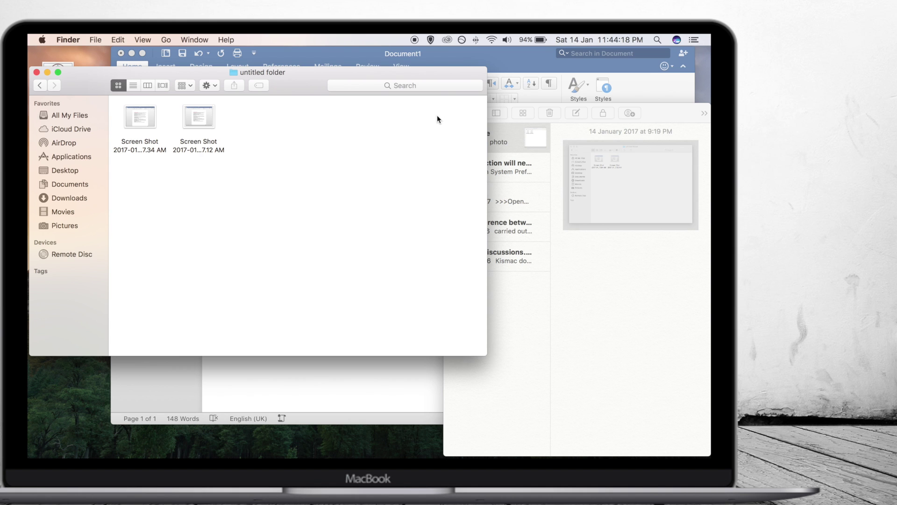
drag(660, 118, 567, 135)
drag(520, 60, 513, 63)
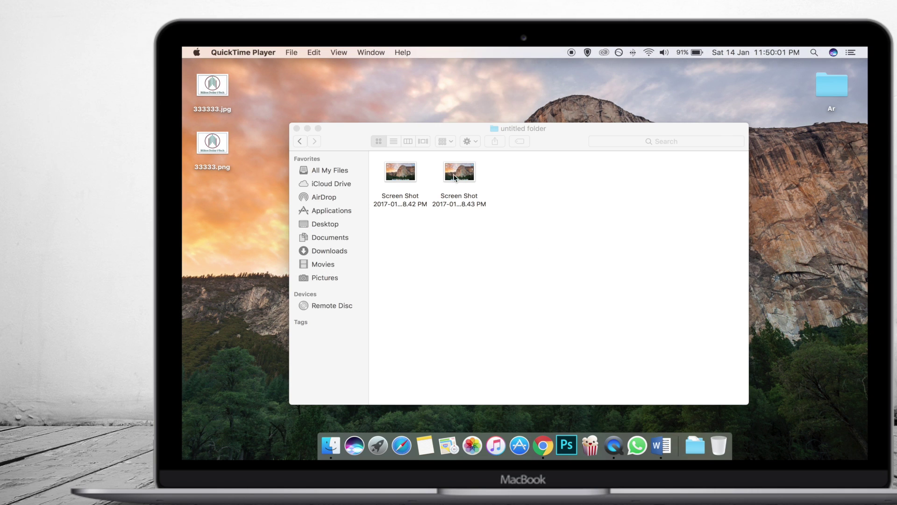
Step: Move the second screenshot to the Trash and empty the Trash from the Dock
click(454, 174)
right_click(455, 174)
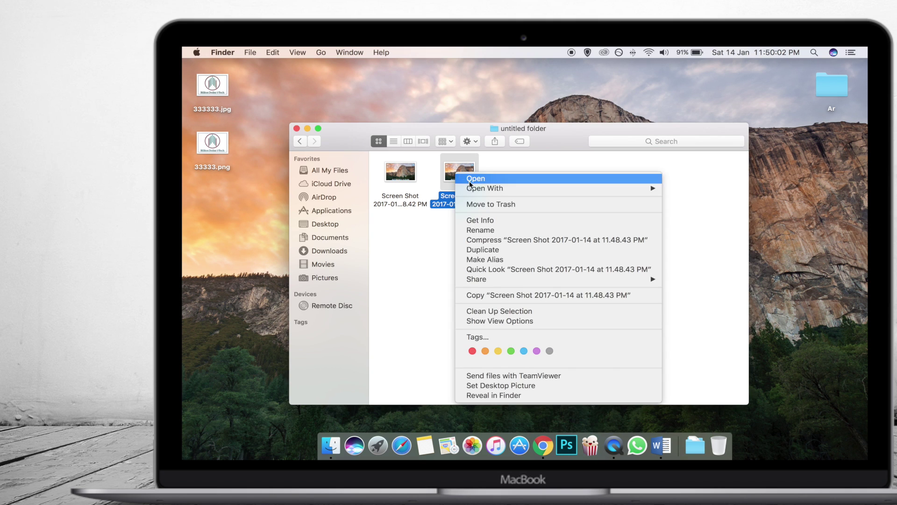
click(487, 205)
right_click(720, 444)
click(723, 390)
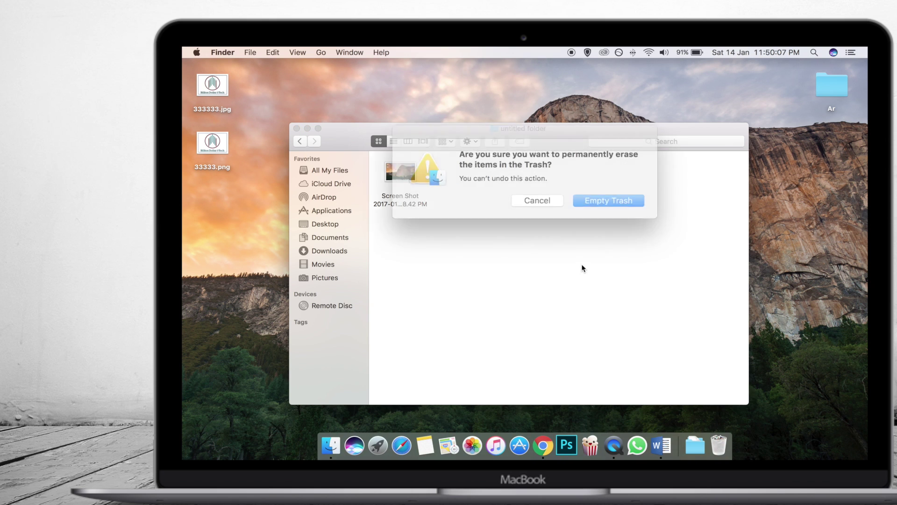
click(584, 198)
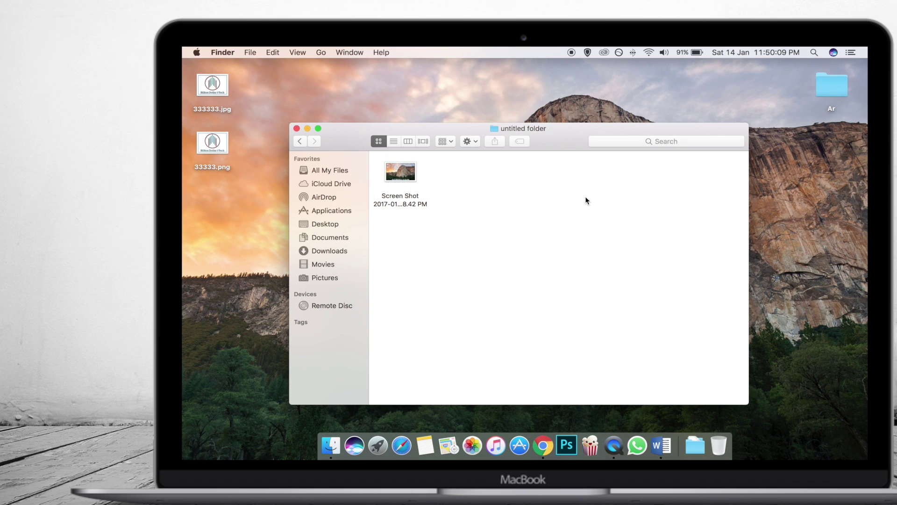
Step: Trash the remaining screenshot and empty the Trash with Shift+Command+Delete
click(398, 173)
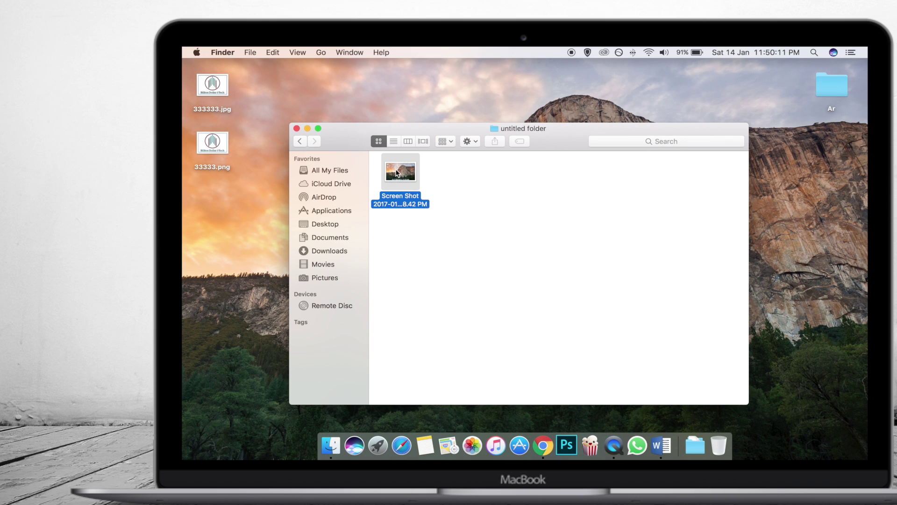
right_click(408, 177)
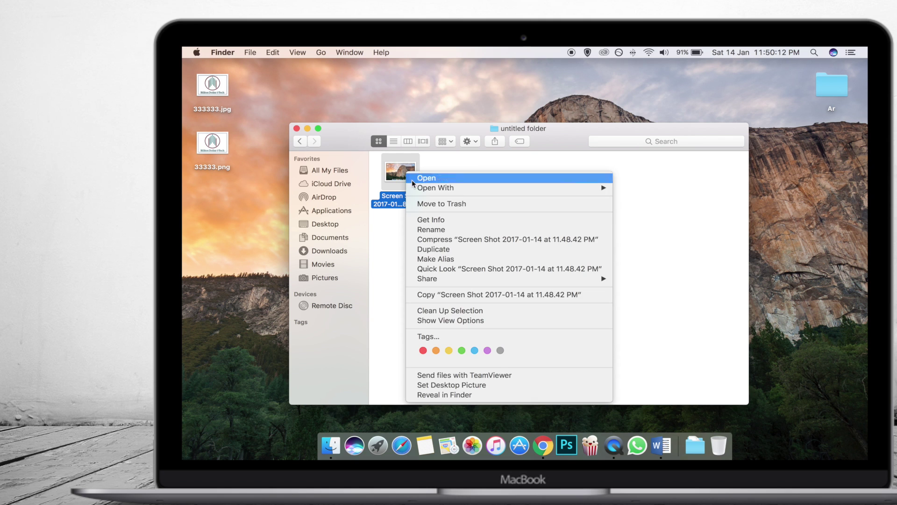
click(442, 203)
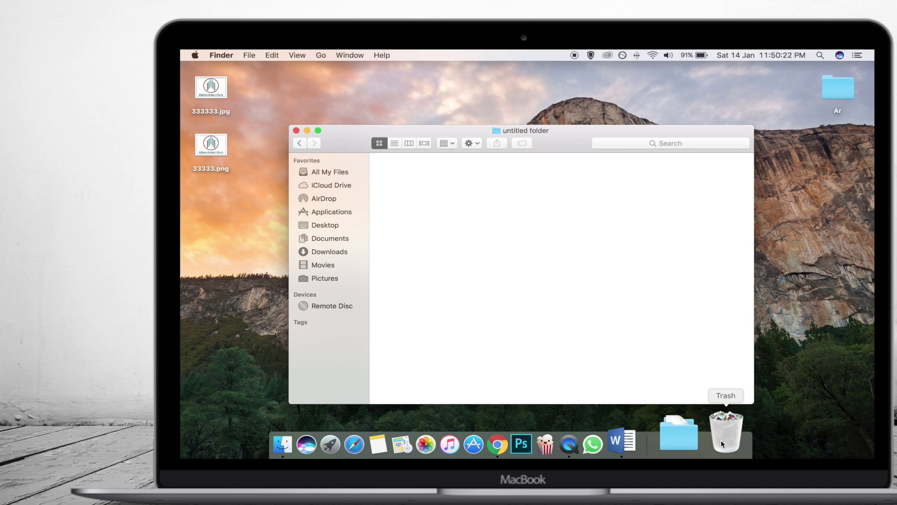
key(shift)
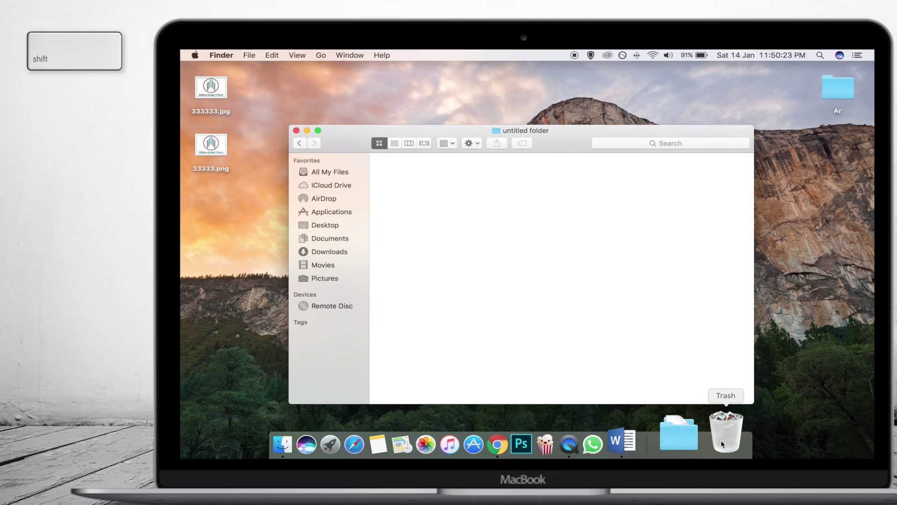
key(super+shift+BackSpace)
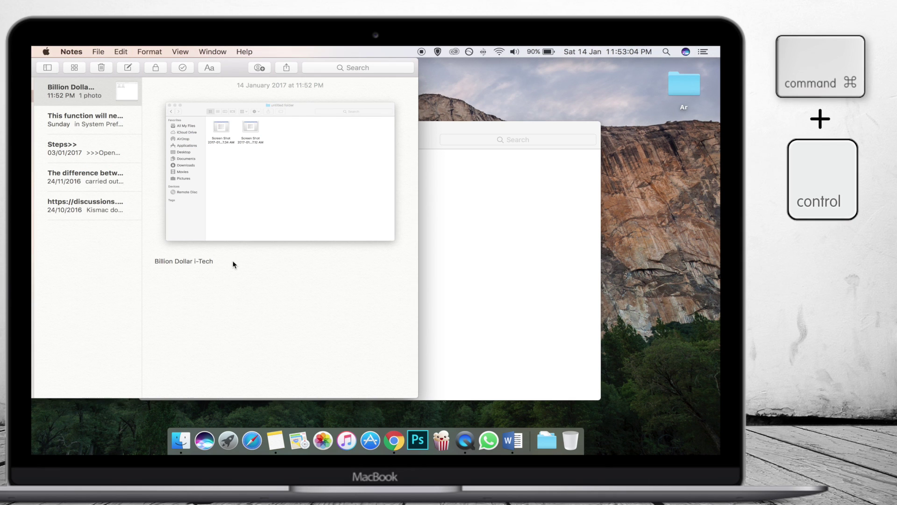
Step: Open the emoji picker with Control+Command+Space and browse the categories, ending on Smileys & People
key(ctrl+super+space)
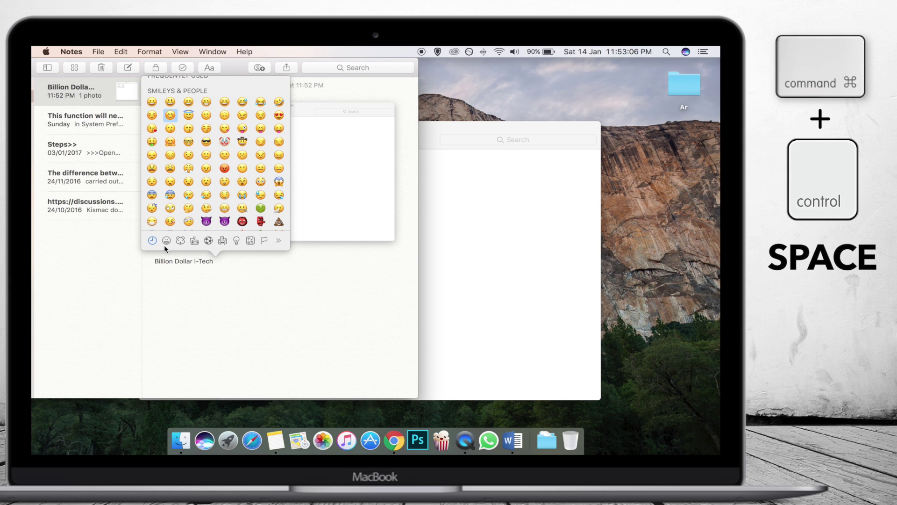
click(180, 240)
click(195, 241)
click(208, 240)
click(222, 240)
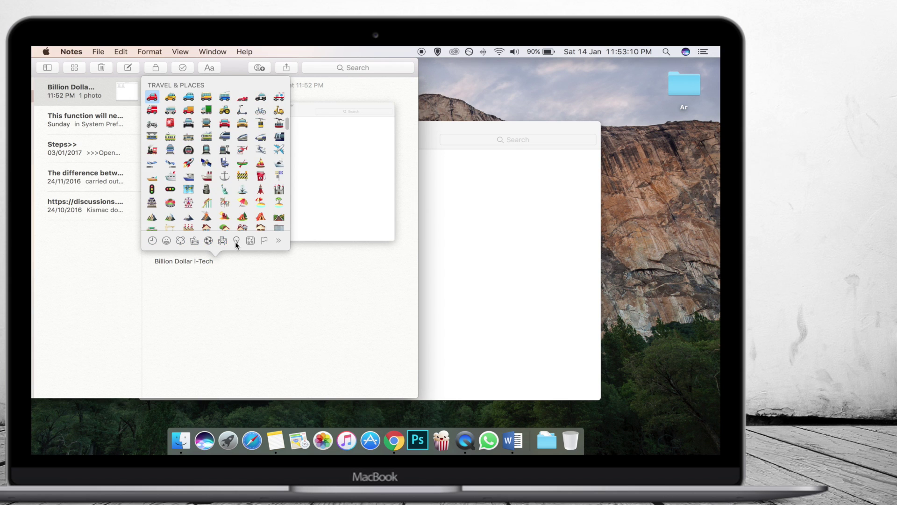
click(235, 241)
click(166, 240)
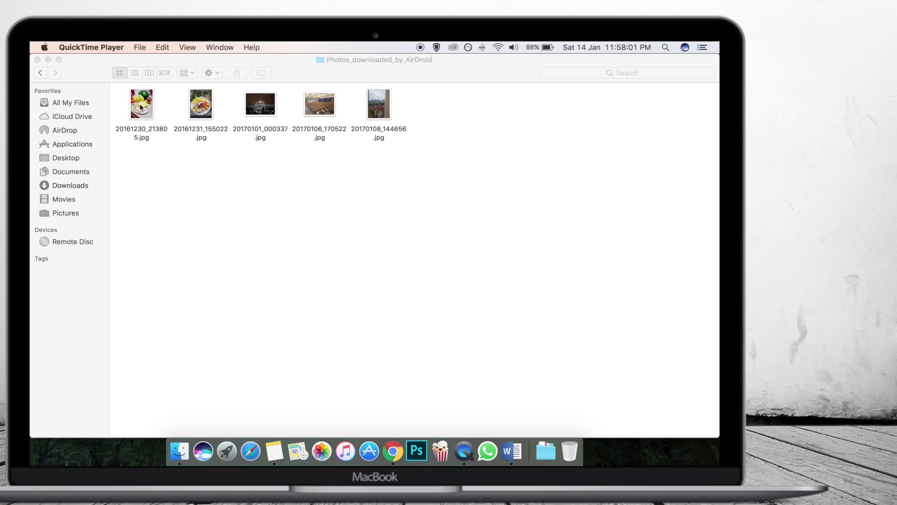
Step: Open the first photo and 20161231_155022.jpg in Preview, closing each afterwards
double_click(141, 107)
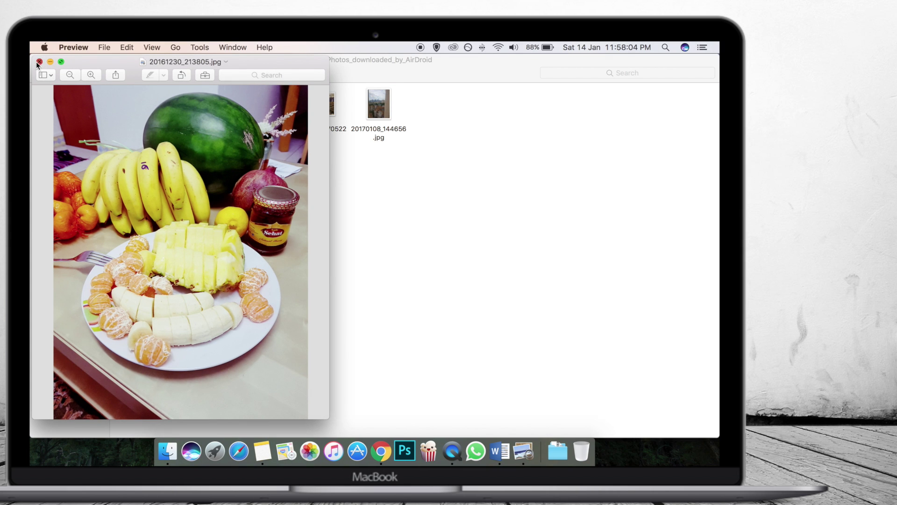
click(40, 62)
click(206, 104)
double_click(205, 104)
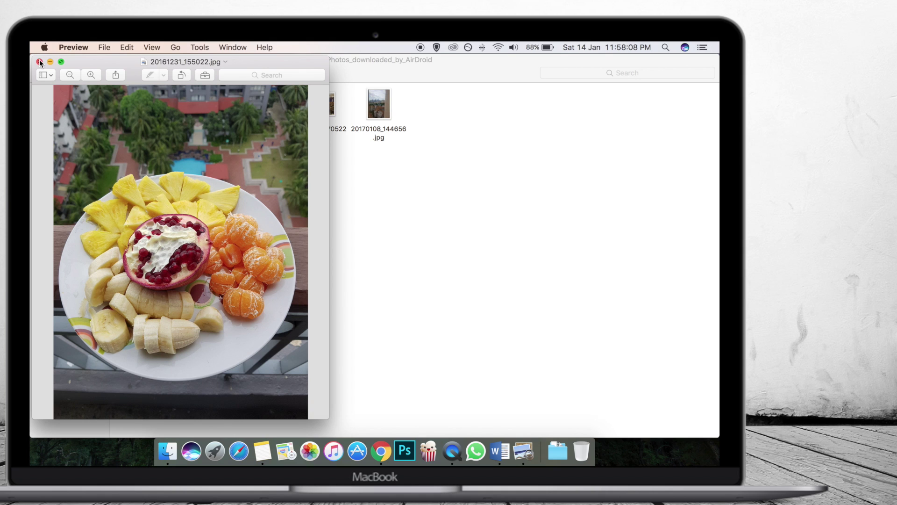
click(39, 62)
Step: Select all five photos and play them as a full-screen slideshow with Command+Option+Y
drag(460, 215, 140, 96)
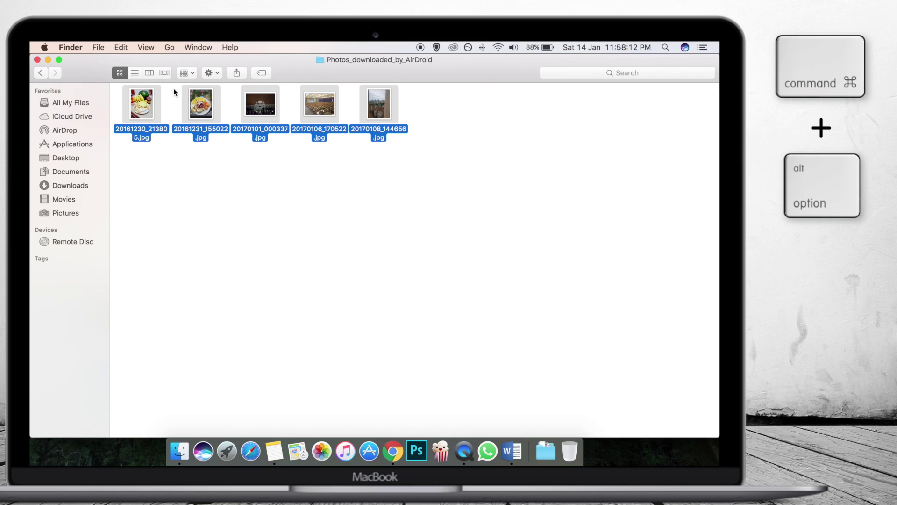
key(super+alt+y)
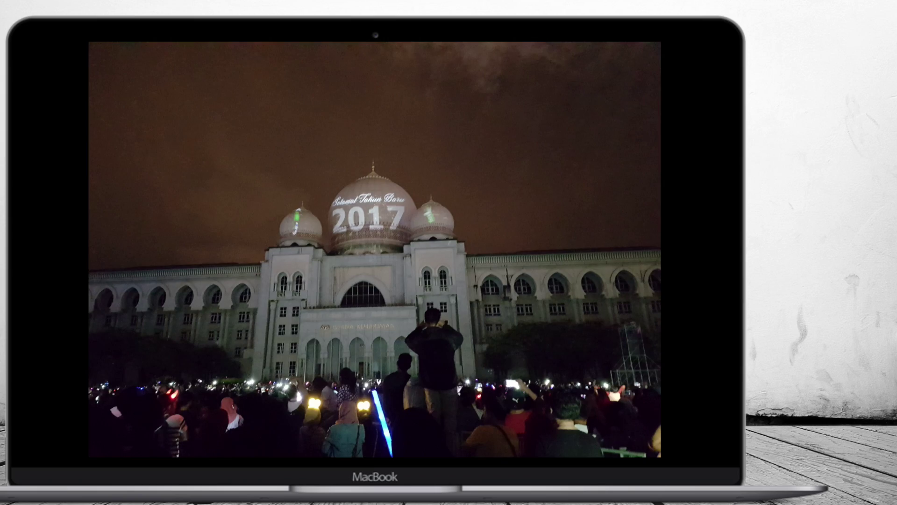
mouse_move(272, 294)
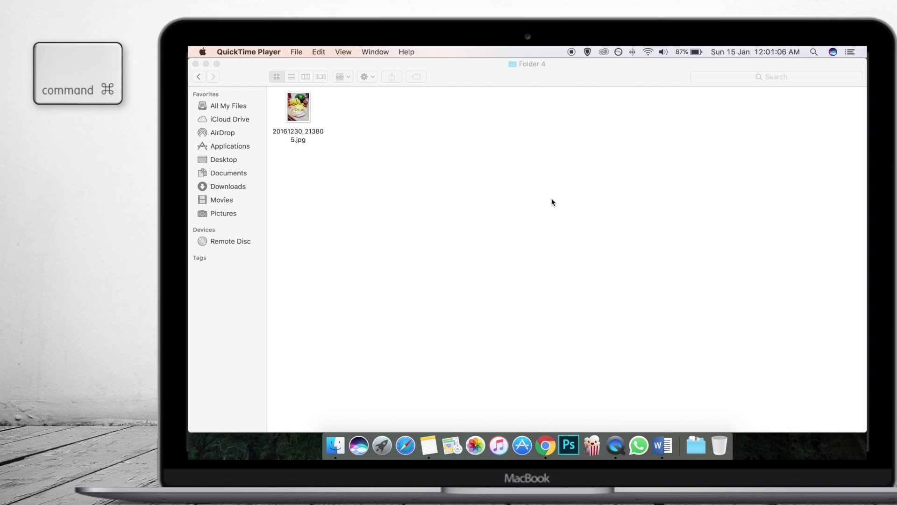
Step: Go back through visited folders with Command+[ and forward with Command+] to Folder 4
click(552, 200)
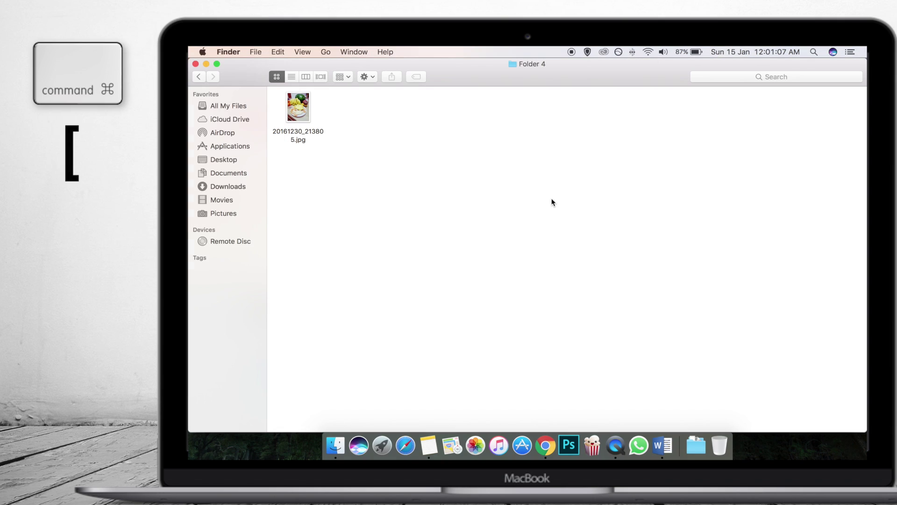
key(super+bracketleft)
key(super+bracketleft)
key(super+bracketleft)
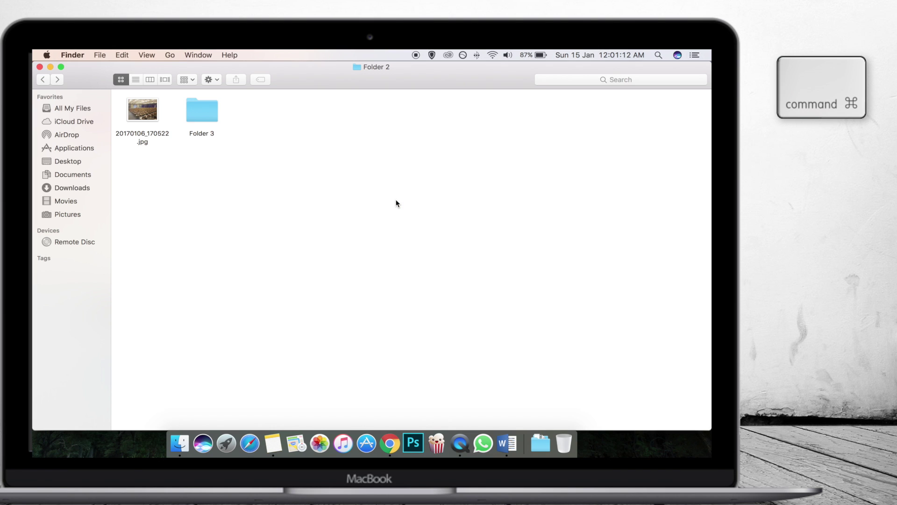
key(super+bracketright)
key(super+bracketright)
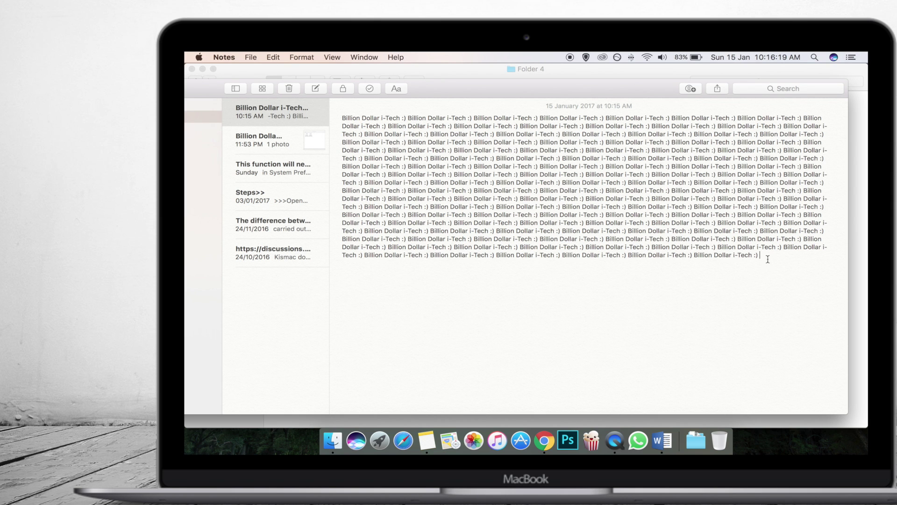
Step: Select the note's trailing text, try undoing twice, then clear the selection
drag(767, 259, 541, 211)
key(super+z)
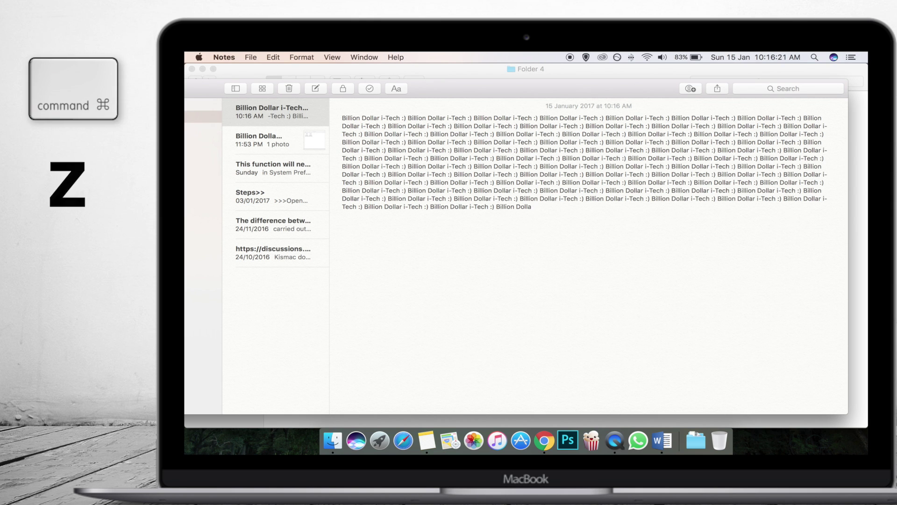
key(super+z)
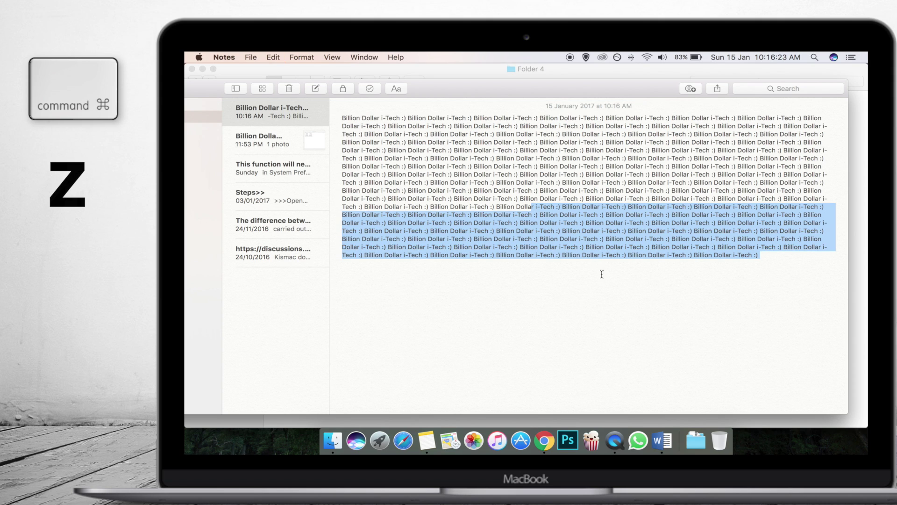
click(644, 297)
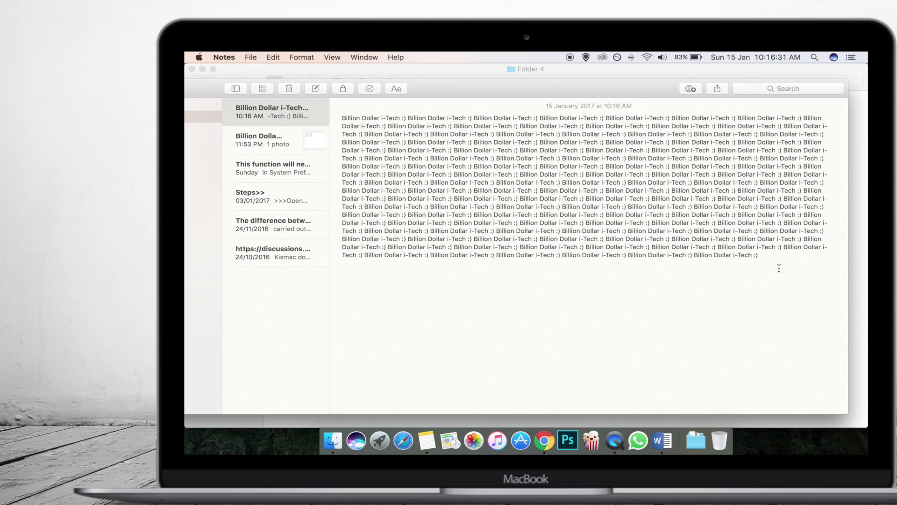
Step: Delete the note's last lines, restore them with Command+Z, then redo the deletion with Command+Shift+Z
drag(778, 268, 511, 218)
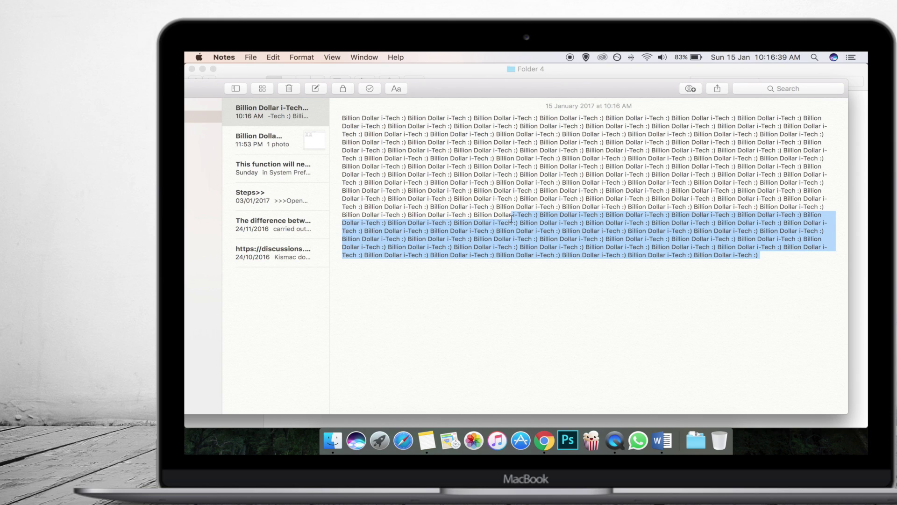
key(BackSpace)
drag(519, 223, 396, 202)
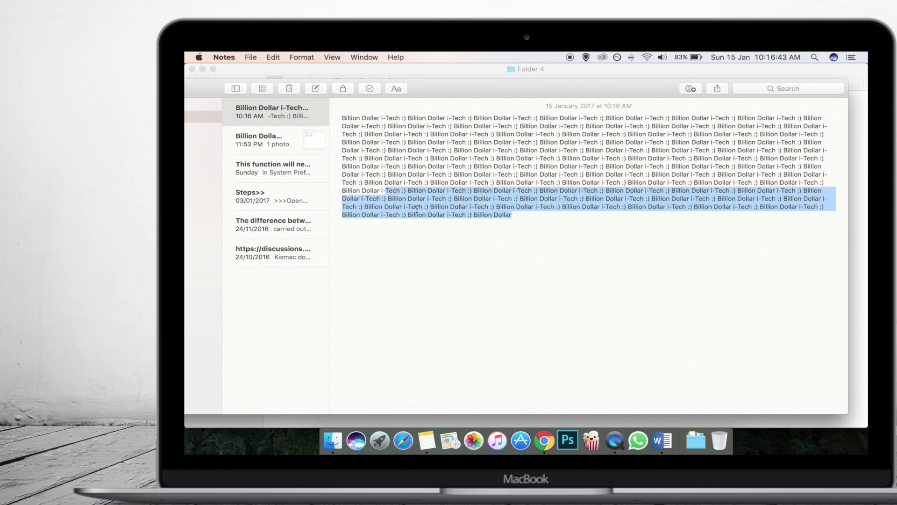
key(BackSpace)
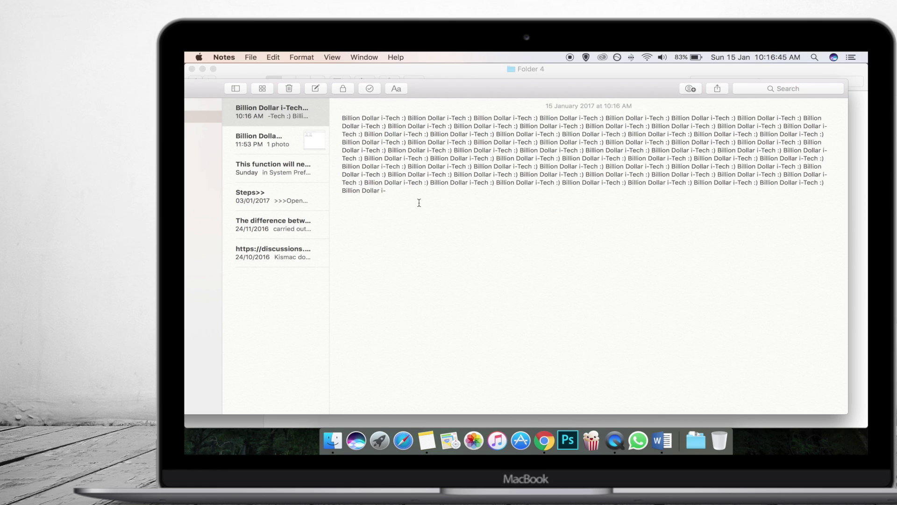
key(super)
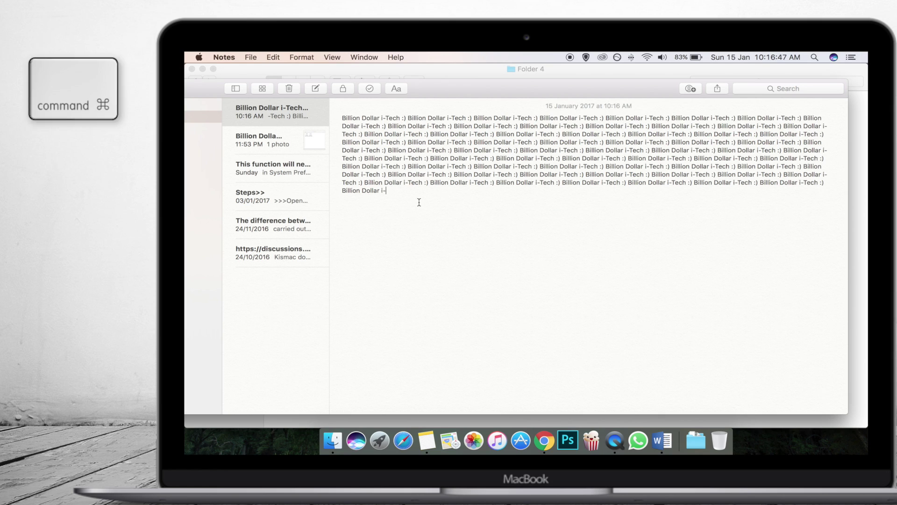
key(super+z)
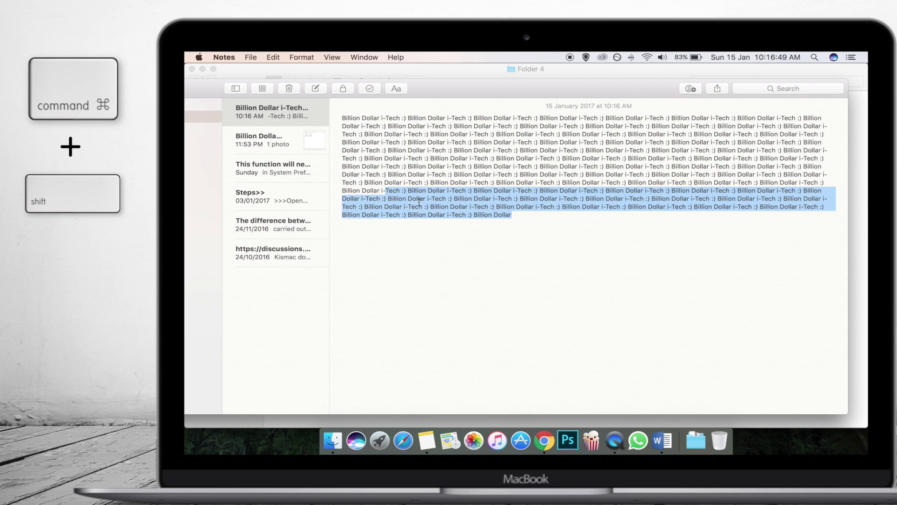
key(super+shift+z)
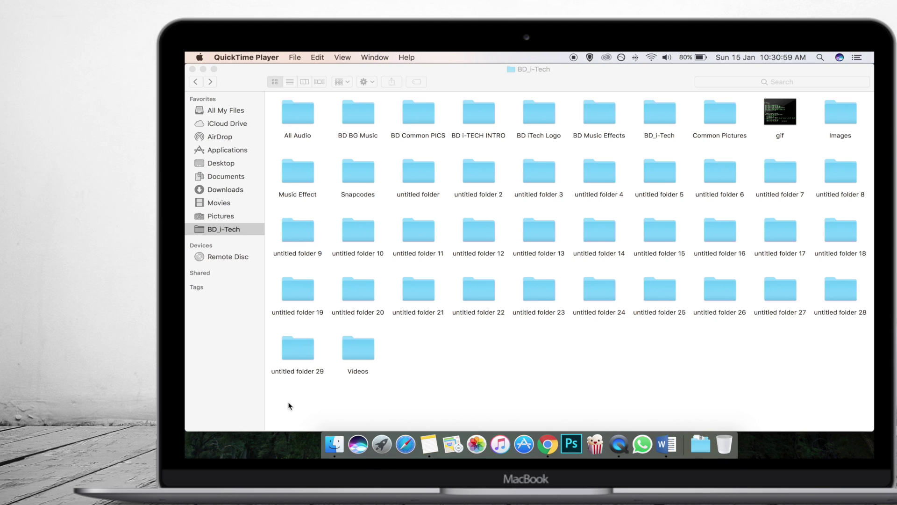
Step: Select and deselect all the folders in BD_i-Tech
click(288, 402)
drag(289, 388, 873, 107)
click(545, 355)
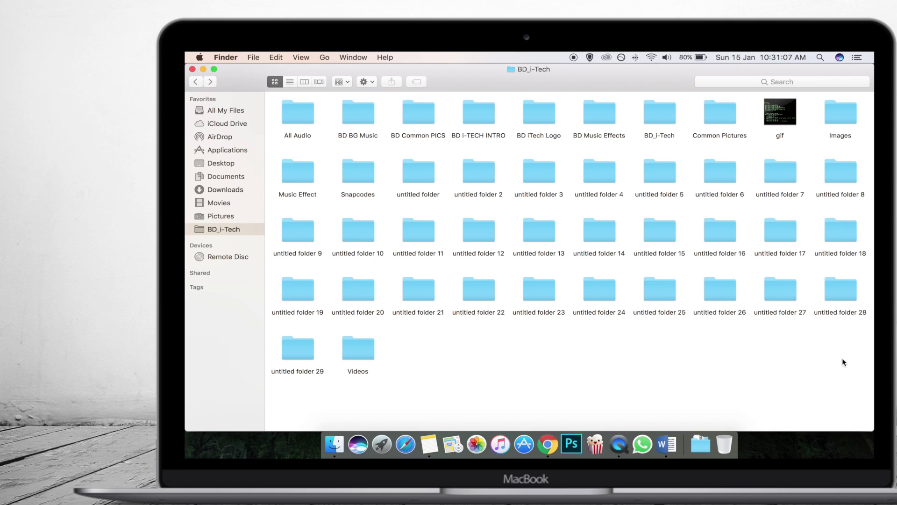
drag(846, 361, 289, 123)
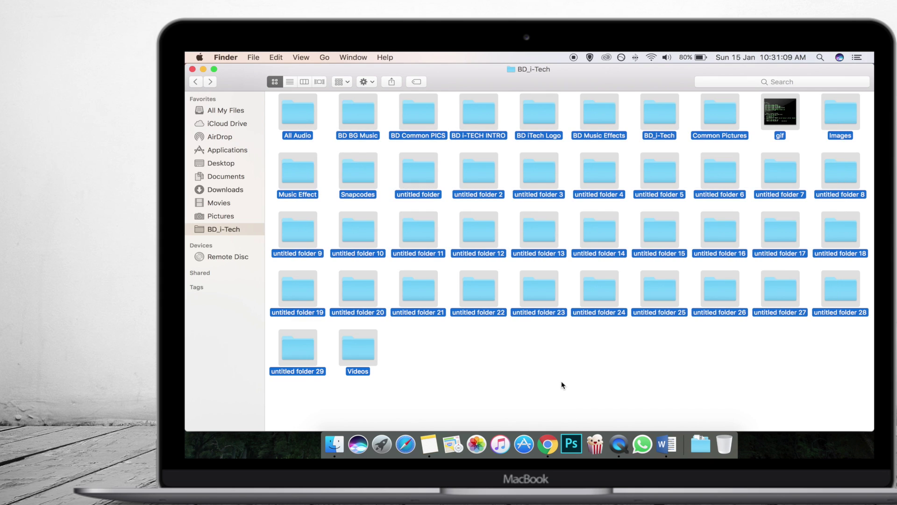
click(562, 381)
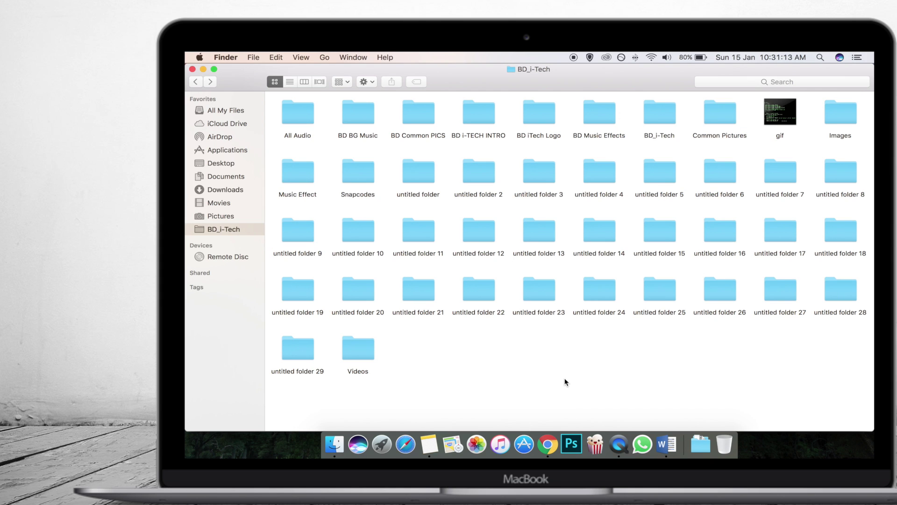
Step: Jump to the Snapcodes folder via Go to Folder with 'snap', then return to BD_i-Tech
key(super+shift+g)
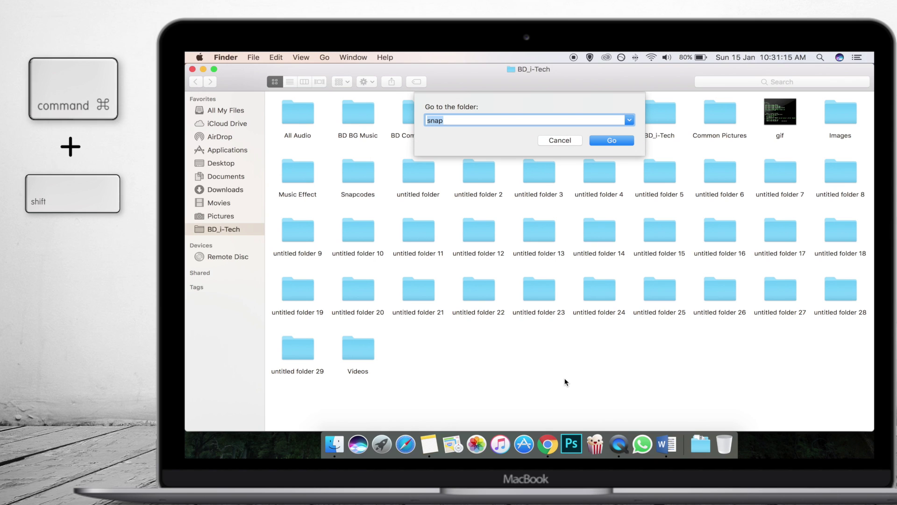
text(snap)
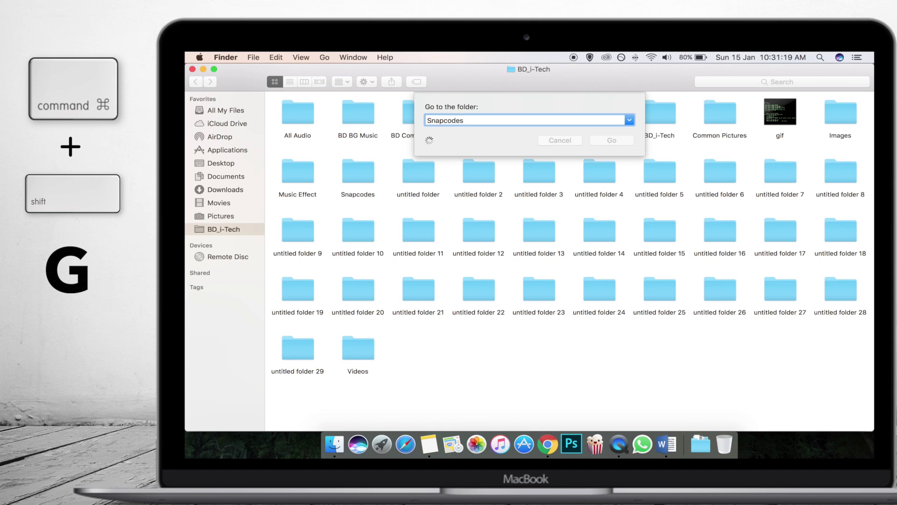
key(Return)
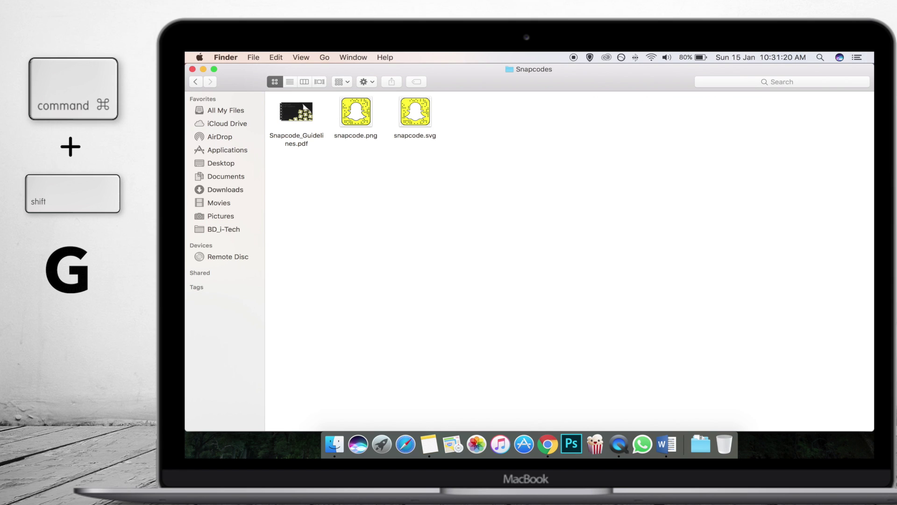
click(196, 82)
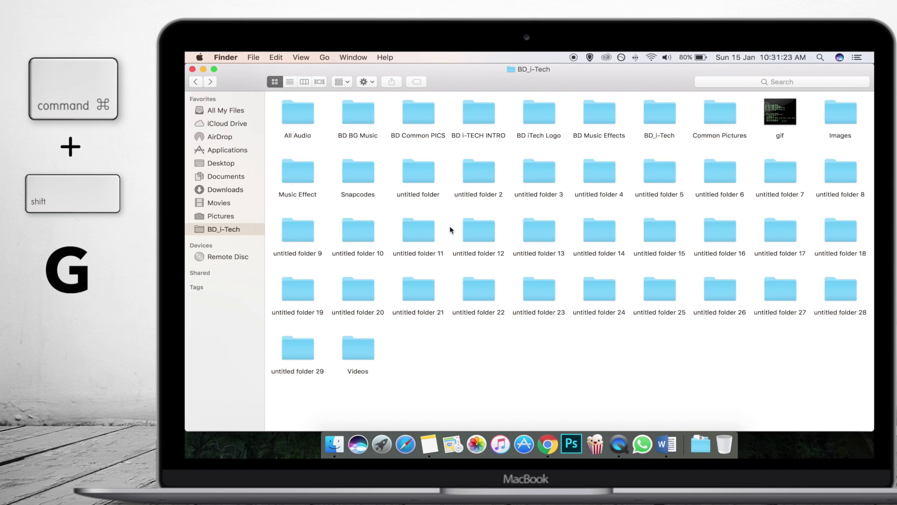
Step: Go directly to the Music Effect folder via Go to Folder with 'music'
key(shift+super+g)
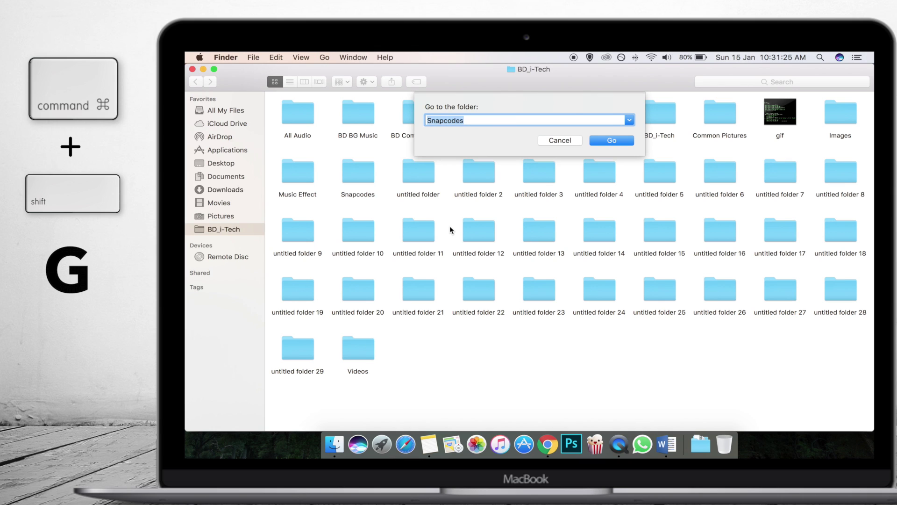
text(music)
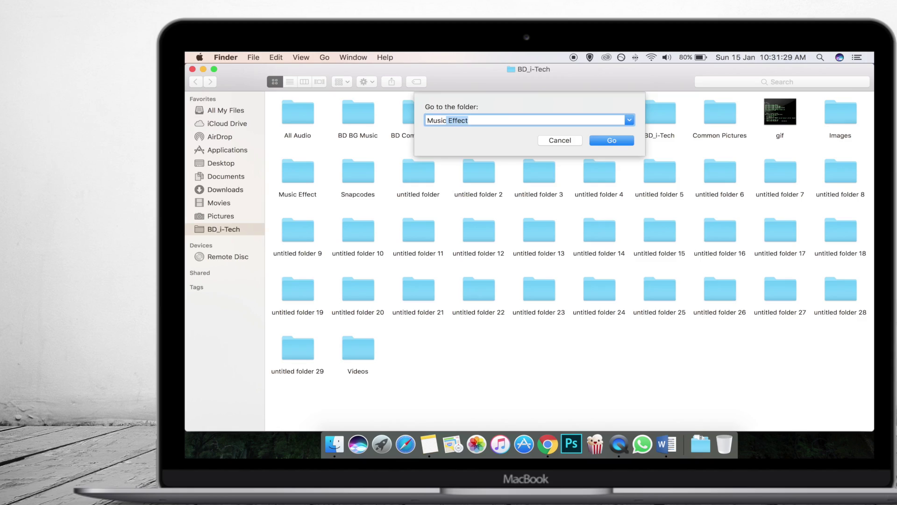
key(Return)
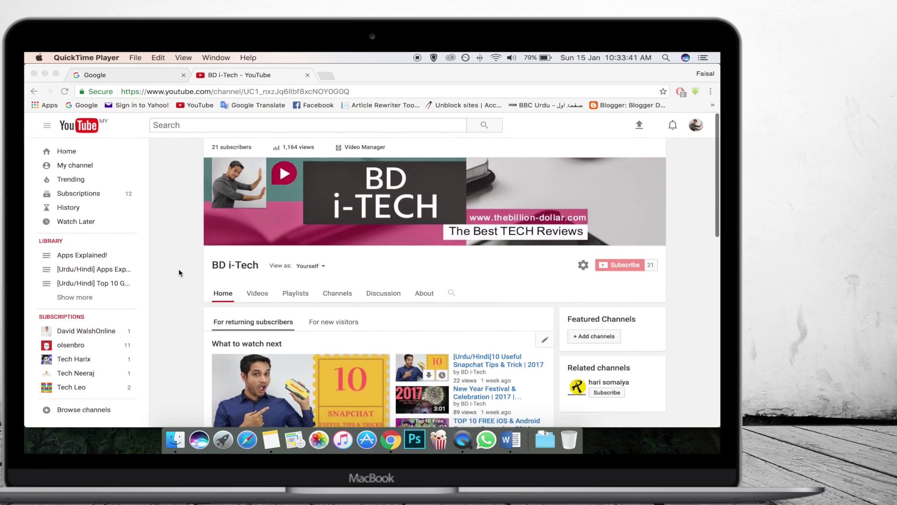
Step: Close the BD i-Tech YouTube tab with Command+W and reopen it with Command+Shift+T
scroll(178, 268, down, 10)
scroll(178, 268, up, 10)
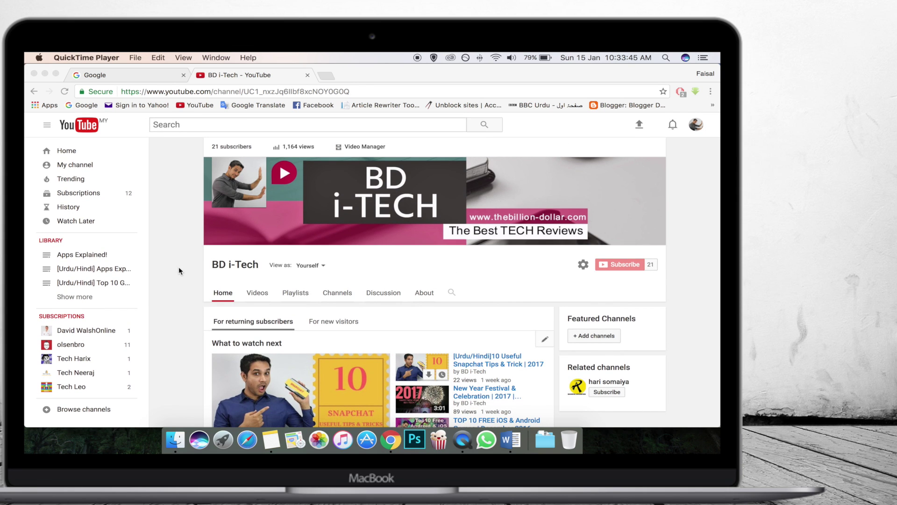
key(super+Tab)
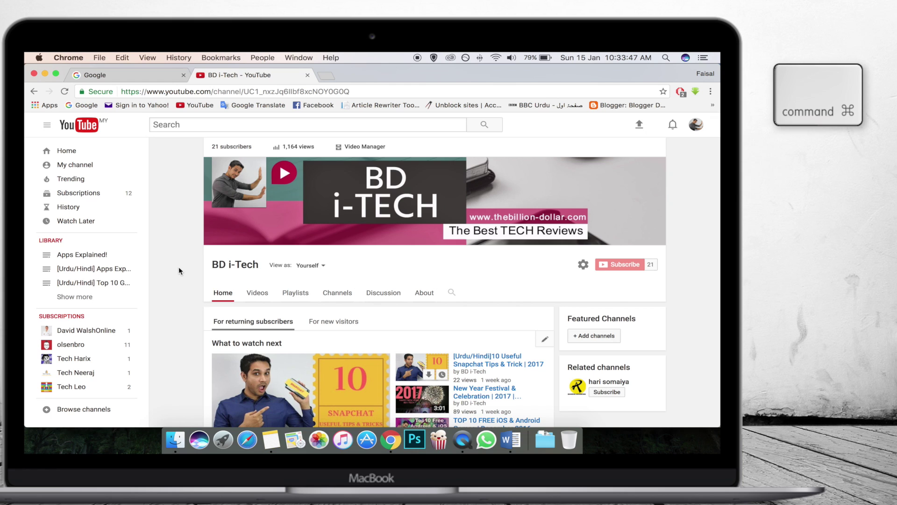
key(super+w)
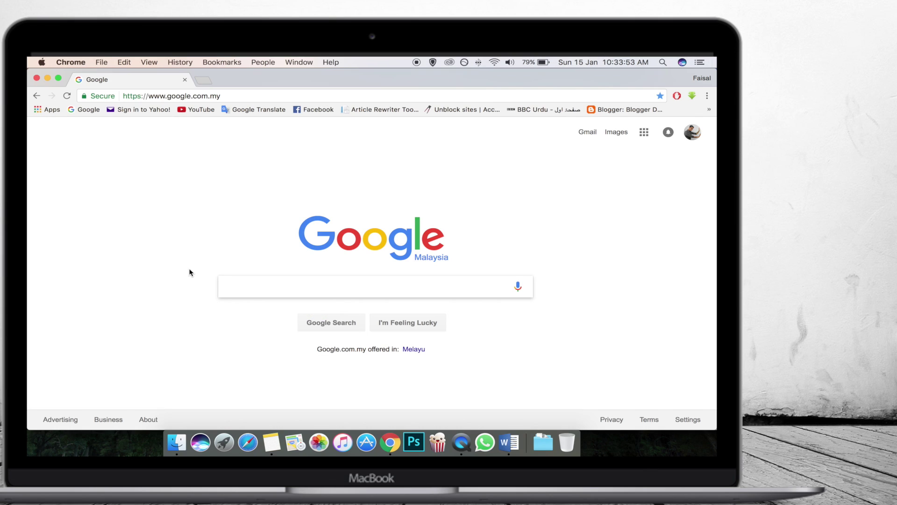
key(super+shift+t)
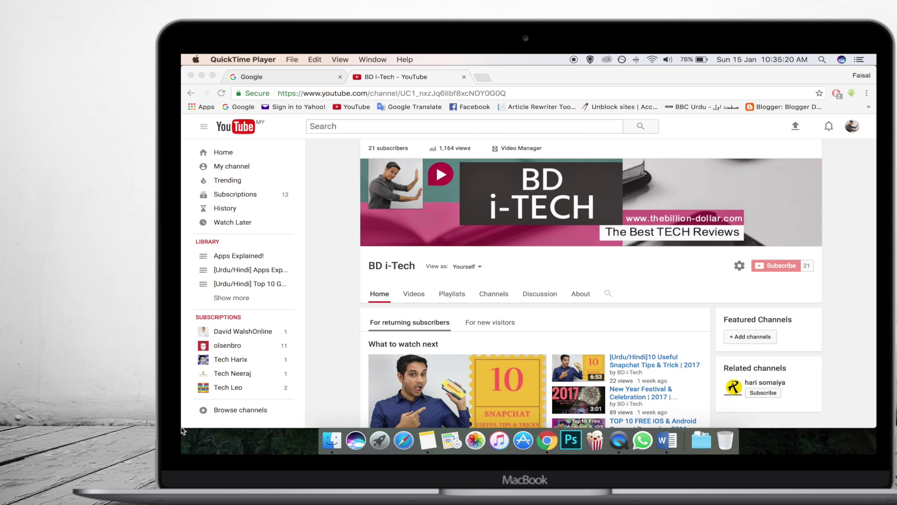
Step: Stretch the Chrome window downward, then hide and reshow the Dock with Command+Option+D
mouse_move(183, 426)
mouse_down()
mouse_move(217, 397)
mouse_move(182, 414)
mouse_up()
drag(190, 452, 196, 447)
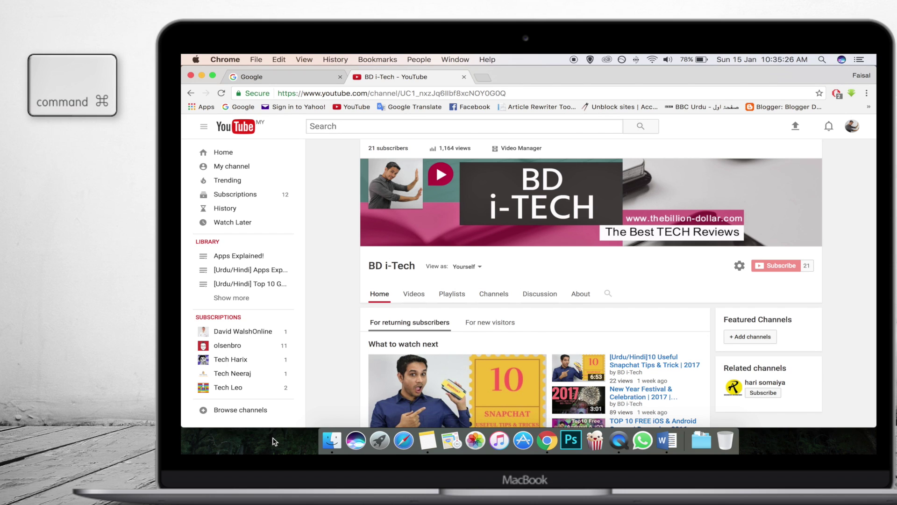
key(super+alt+d)
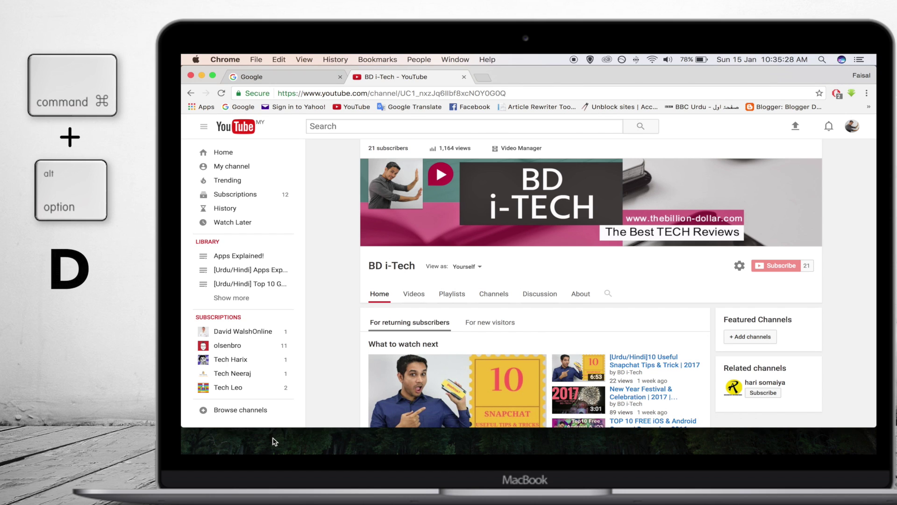
click(283, 428)
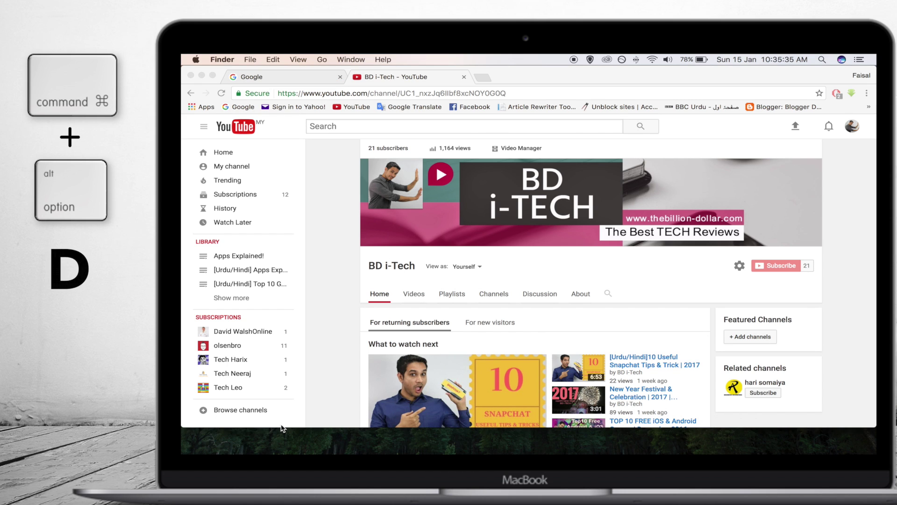
key(super+alt+d)
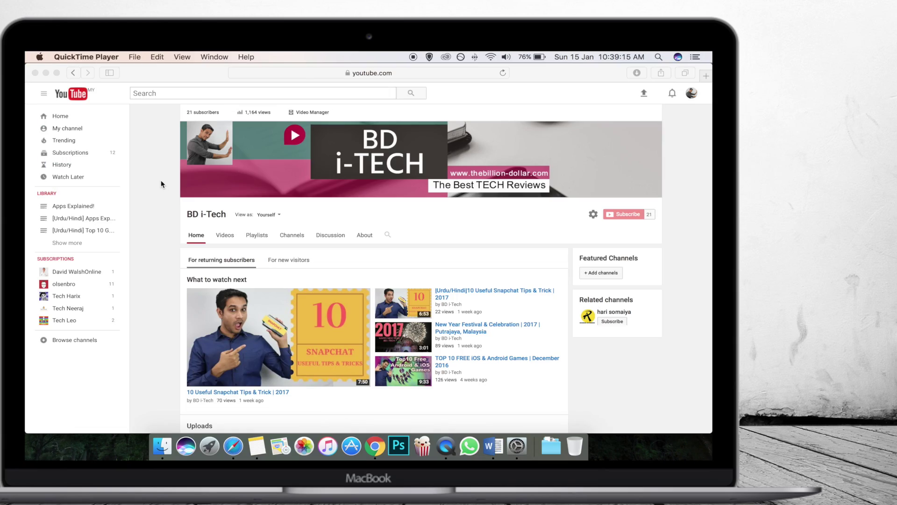
Step: Zoom the YouTube channel page in and out with Command+Plus/Minus, ending enlarged
scroll(153, 206, down, 5)
scroll(153, 206, up, 5)
click(153, 206)
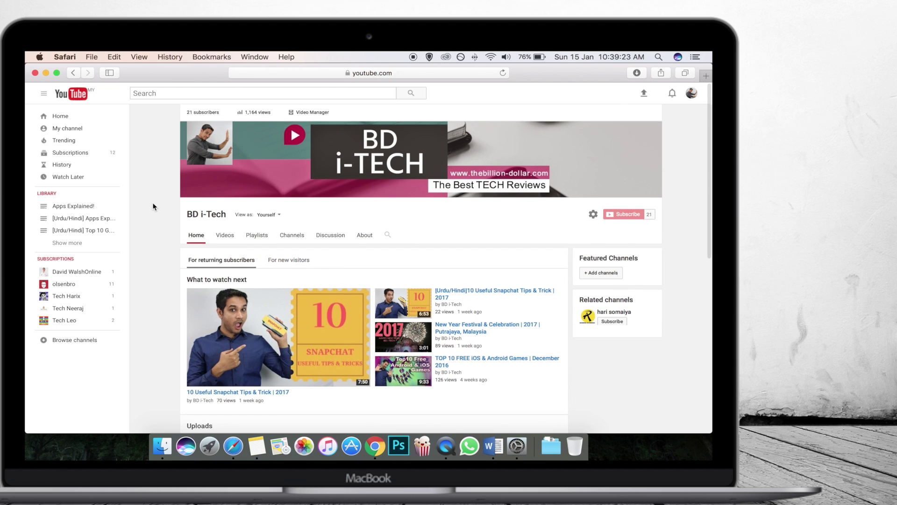
key(super+plus)
key(super+plus)
key(super+plus)
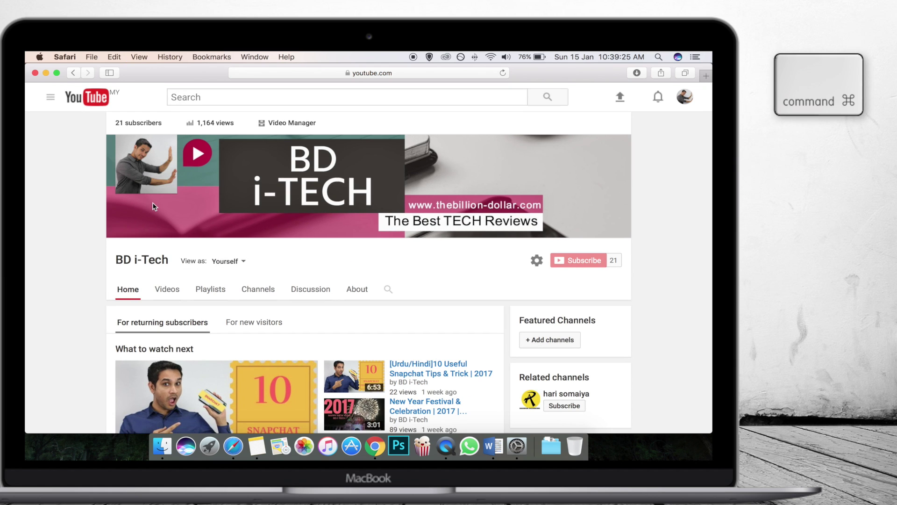
key(super+alt+plus)
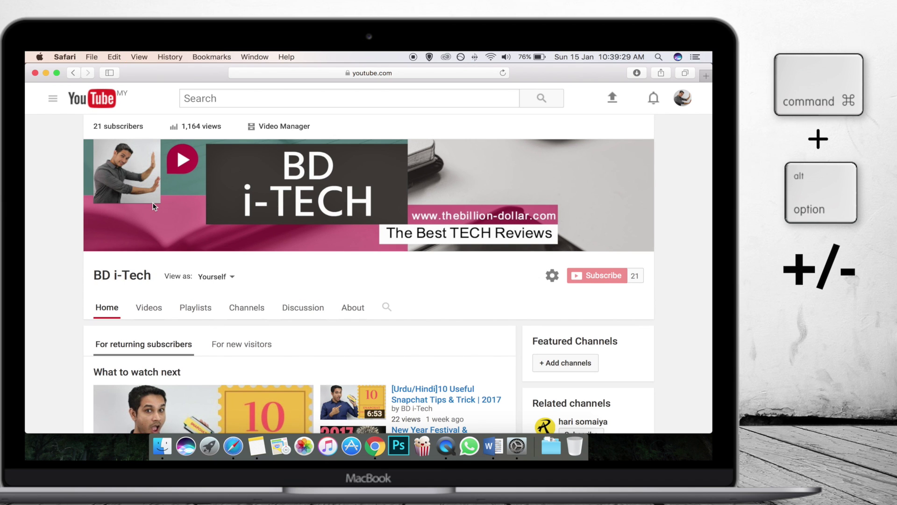
key(super+alt+minus)
key(super+alt+minus)
key(super+alt+minus)
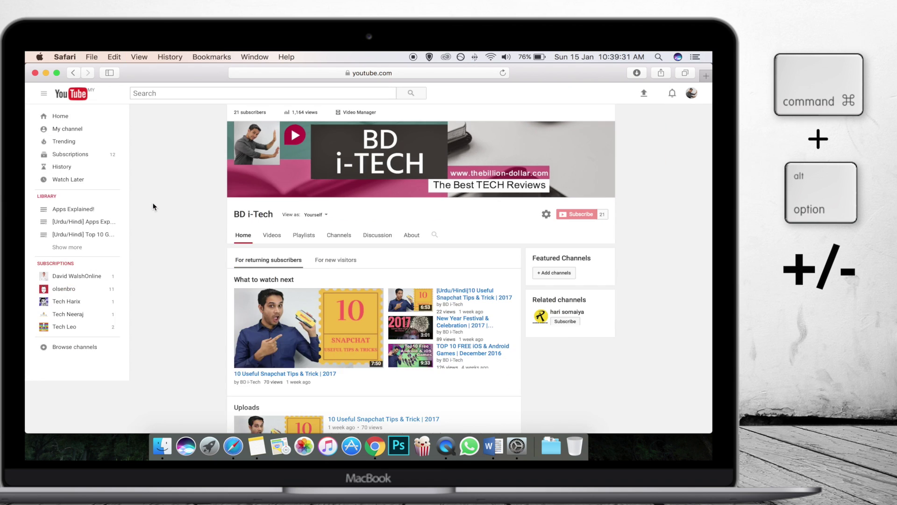
key(super+alt+minus)
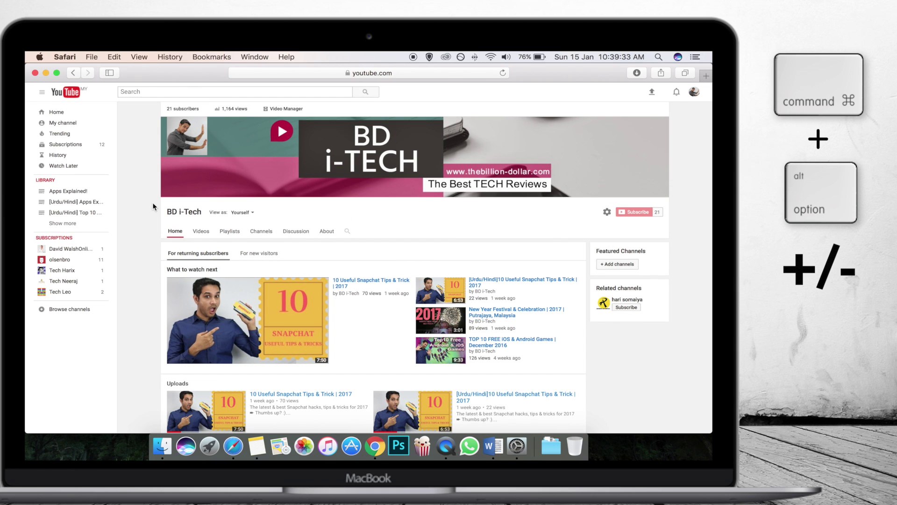
key(super+alt+minus)
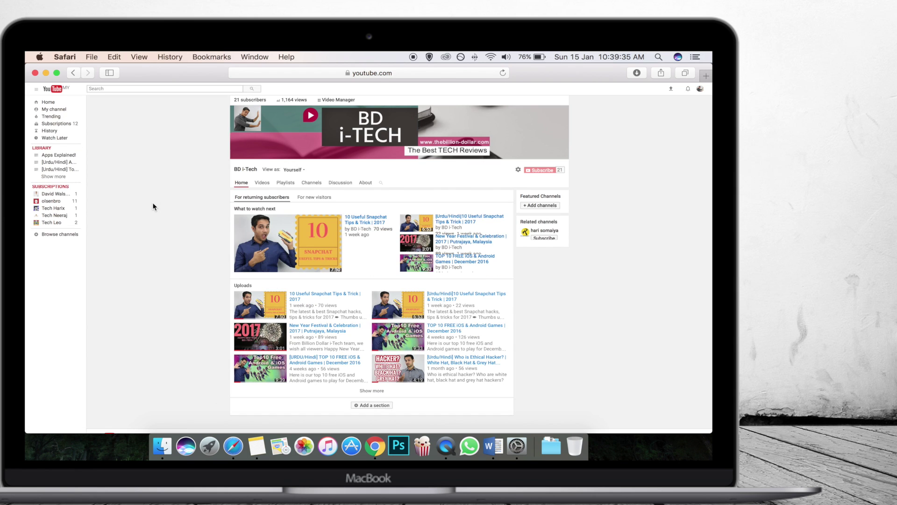
key(super+alt+plus)
key(super+plus)
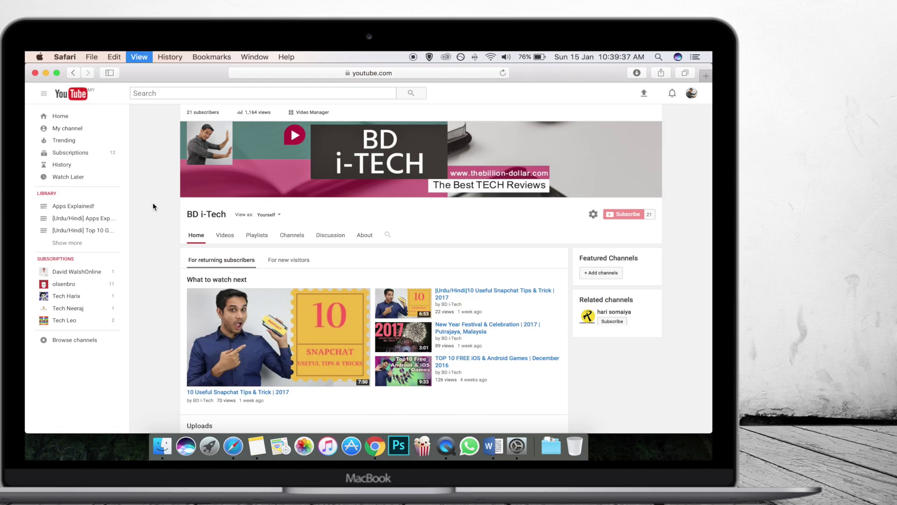
key(super+plus)
key(super+plus)
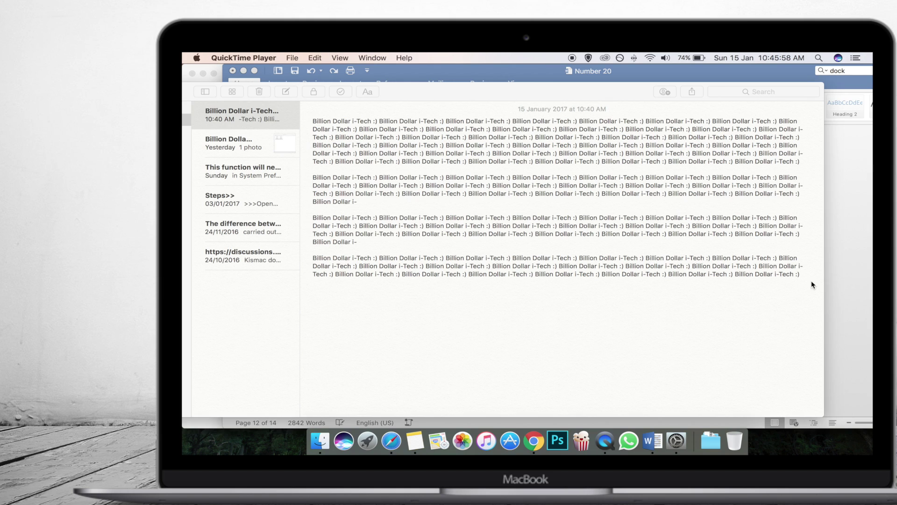
Step: Select words of the last 'Billion Dollar i-Tech :)' line leftward, then rightward, word by word
click(812, 279)
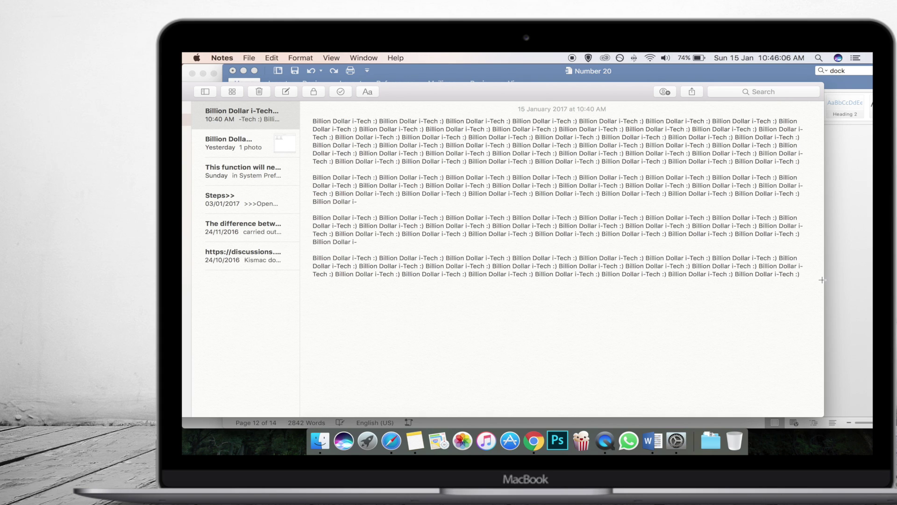
key(alt+shift+Left)
key(alt+shift+Left)
key(alt+shift+Left)
key(alt+shift+Left)
key(alt+shift+Left)
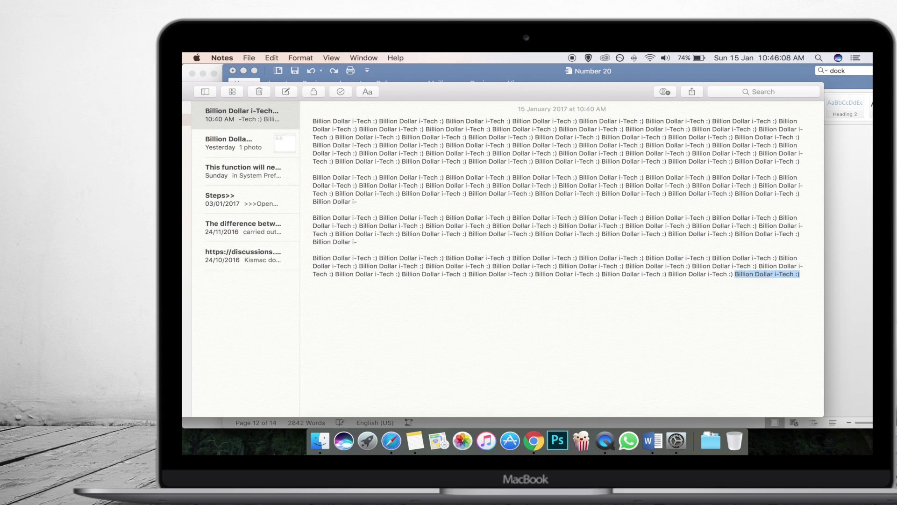
key(alt+shift+Left)
key(alt+shift+Left)
key(alt+shift+Left)
key(alt+shift+Left)
key(alt+shift+Left)
key(alt+shift+Left)
key(alt+shift+Left)
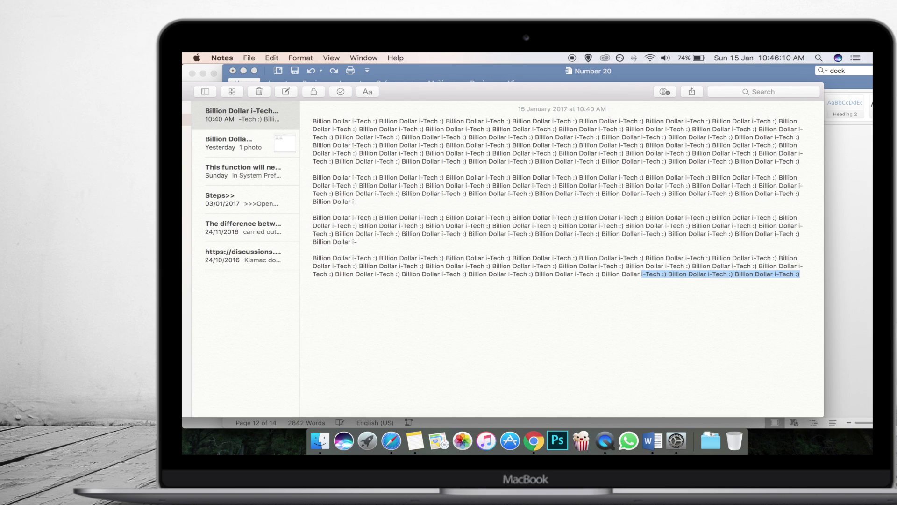
key(alt+shift+Left)
key(alt+shift+Left)
key(alt+shift+Left)
key(alt+shift+Left)
key(alt+shift+Left)
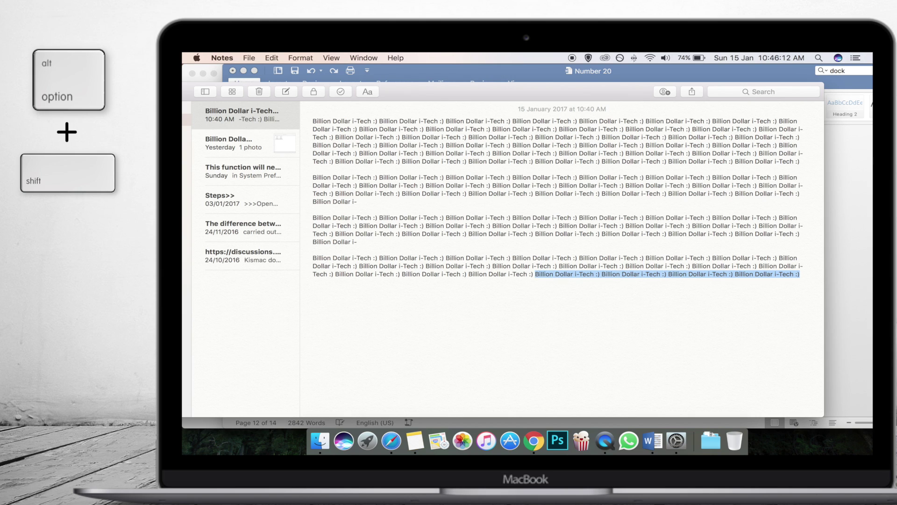
key(Left)
key(alt+shift+Right)
key(alt+shift+Right)
key(alt+shift+Right)
key(alt+shift+Right)
key(alt+shift+Right)
key(alt+shift+Right)
key(alt+shift+Right)
key(alt+shift+Right)
key(alt+shift+Right)
key(alt+shift+Right)
key(alt+shift+Right)
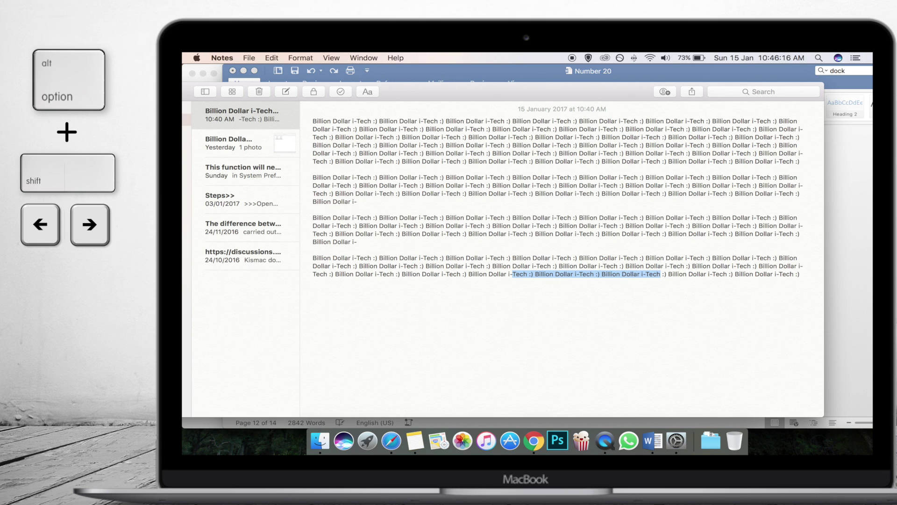
key(alt+shift+Right)
key(alt+shift+Right)
key(alt+shift+Right)
key(alt+shift+Right)
key(alt+shift+Right)
key(alt+shift+Right)
key(alt+shift+Right)
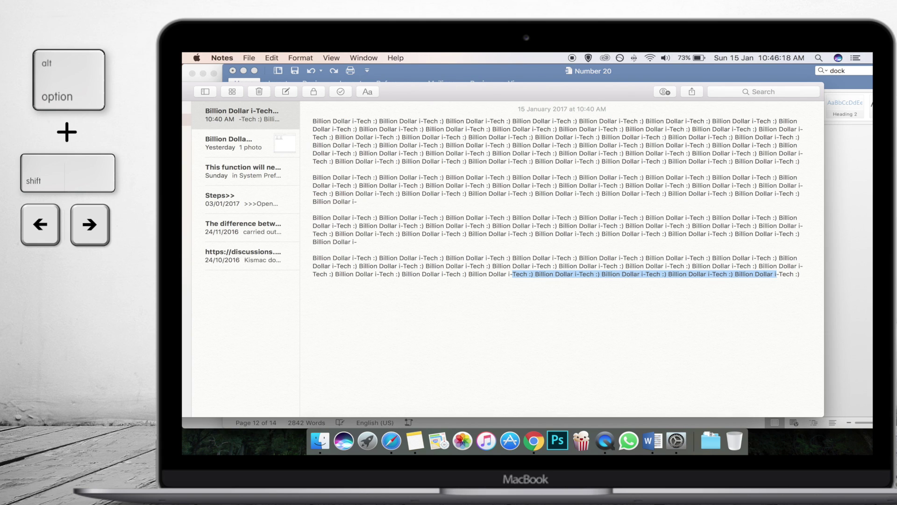
key(Right)
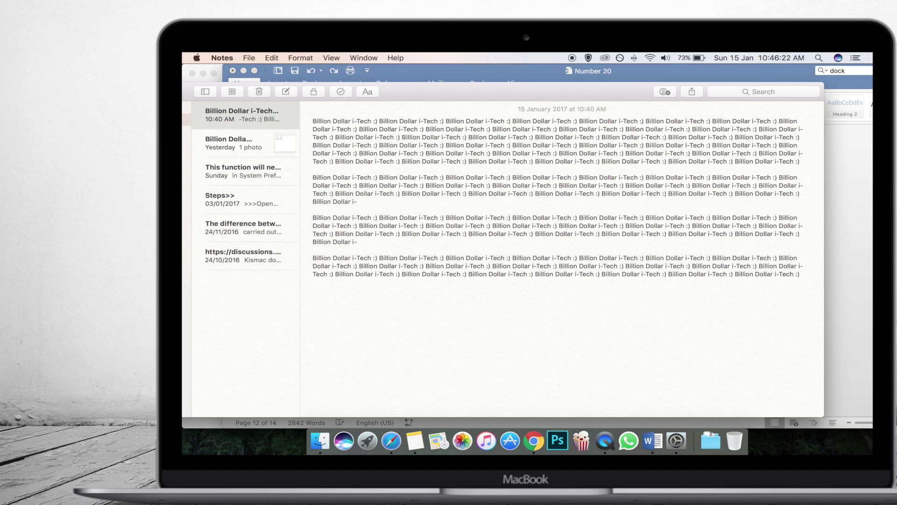
Step: Select the last and third paragraphs one at a time with Option+Shift+Up
key(alt)
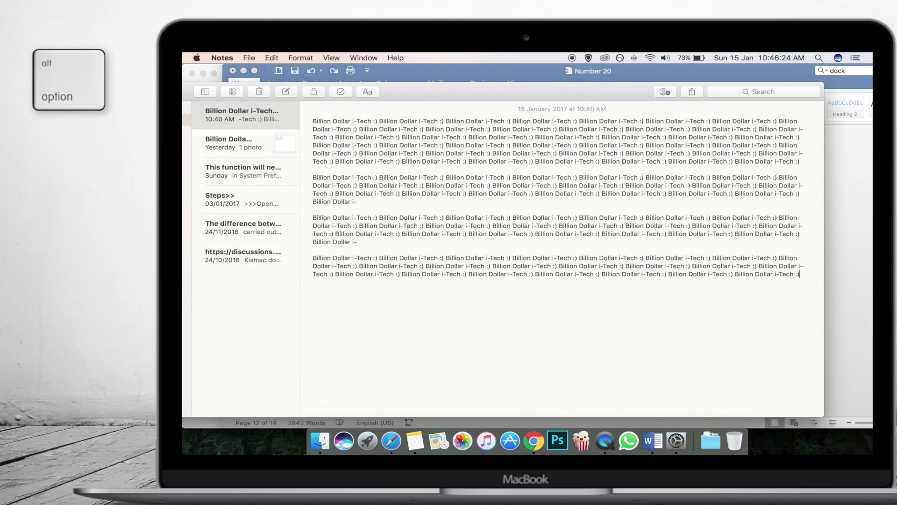
key(shift)
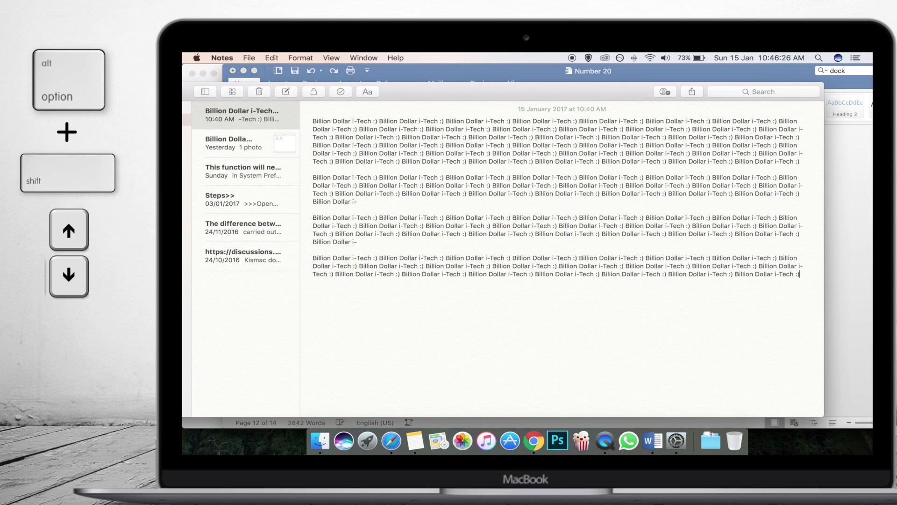
key(alt+shift+Up)
key(alt+Up)
key(alt+shift+Up)
key(alt+Up)
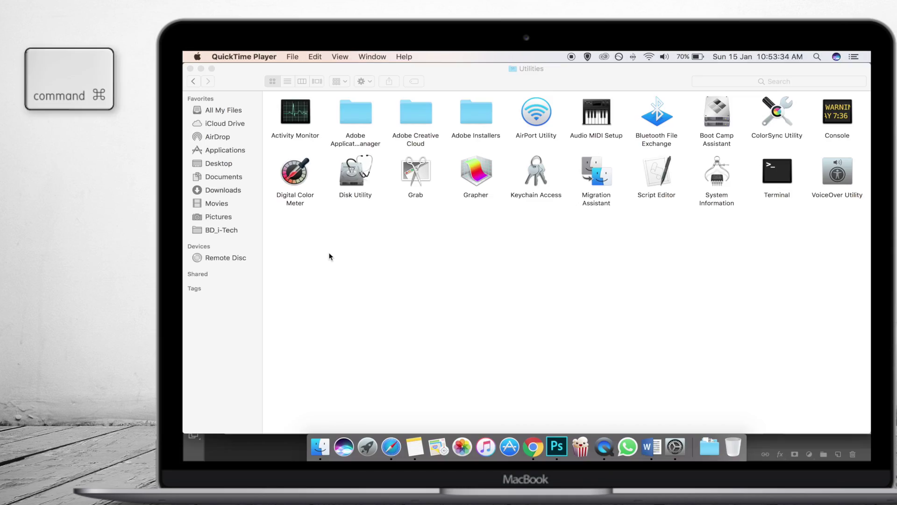
Step: Jump through Desktop, Downloads, Documents and finally AirDrop using Finder shortcuts
click(330, 256)
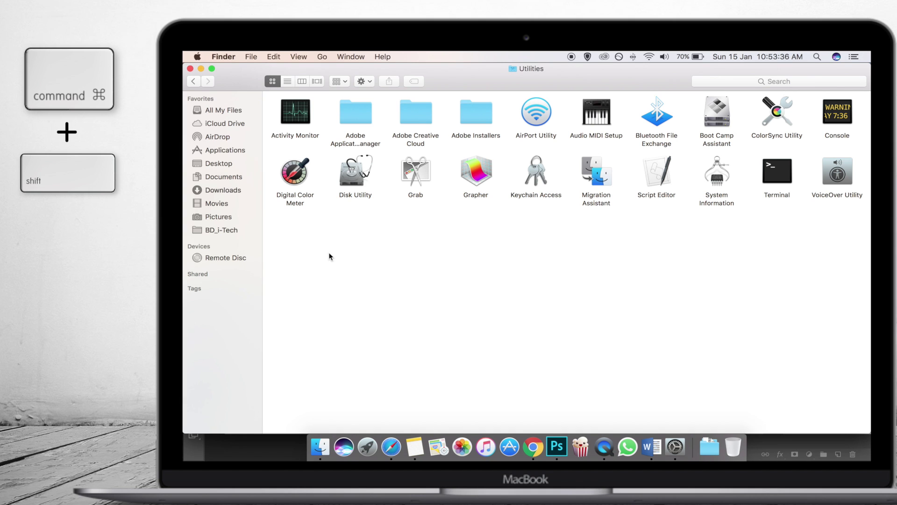
key(cmd+shift+d)
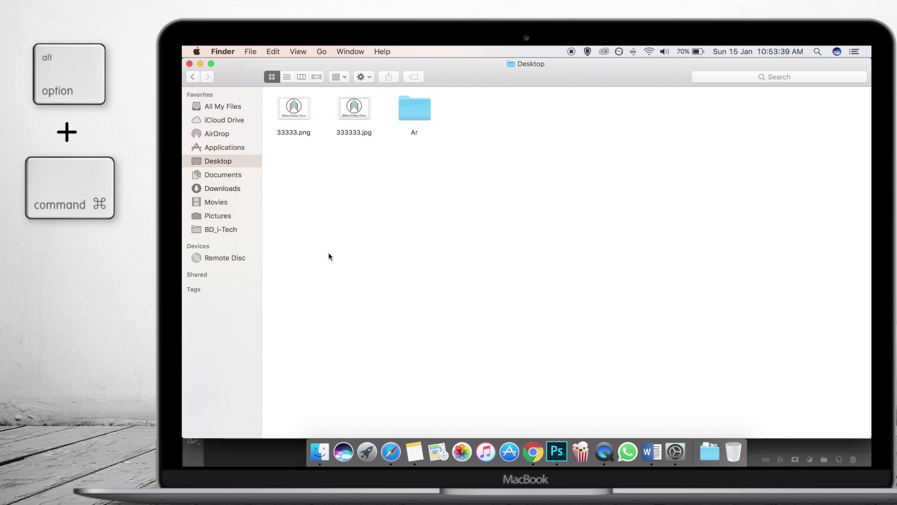
key(alt+super+l)
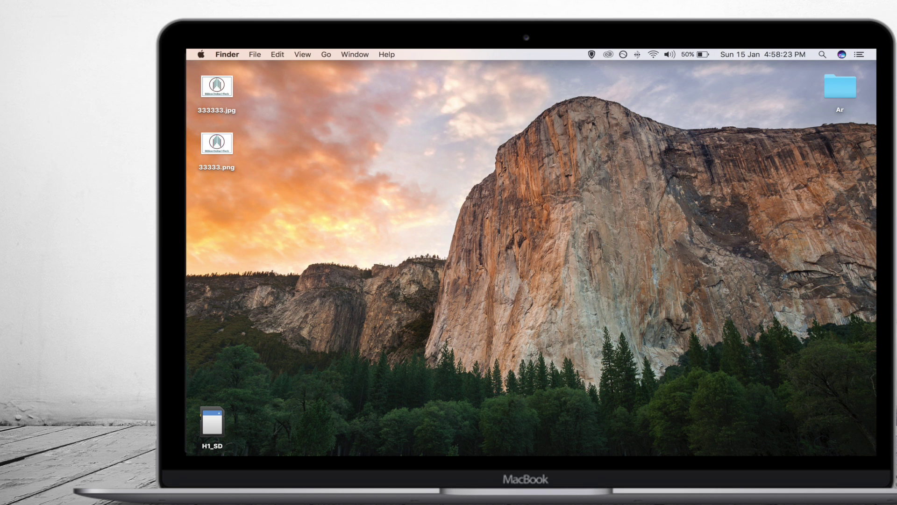
key(super)
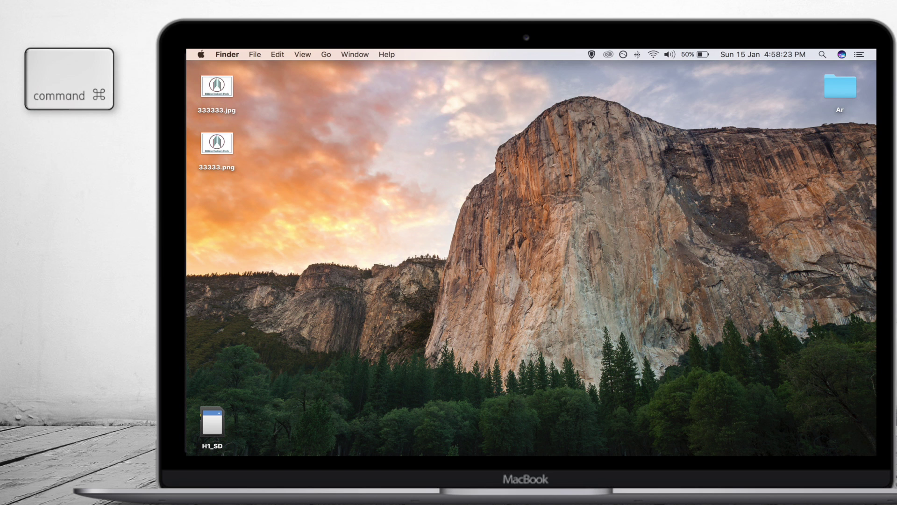
key(shift)
key(super+shift+o)
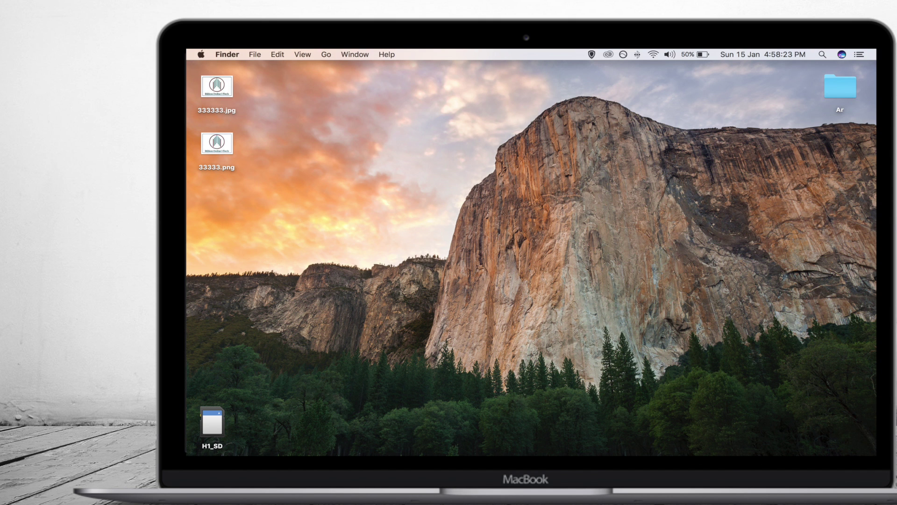
key(super)
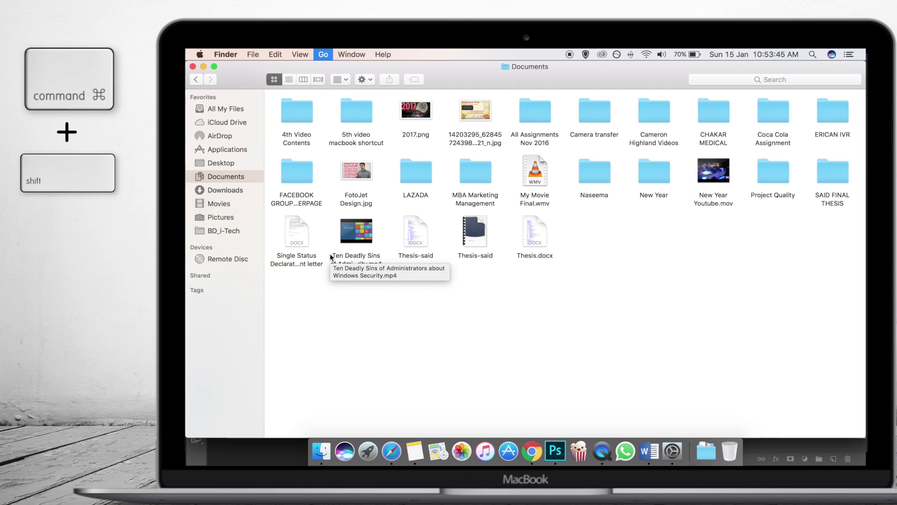
key(super+shift+r)
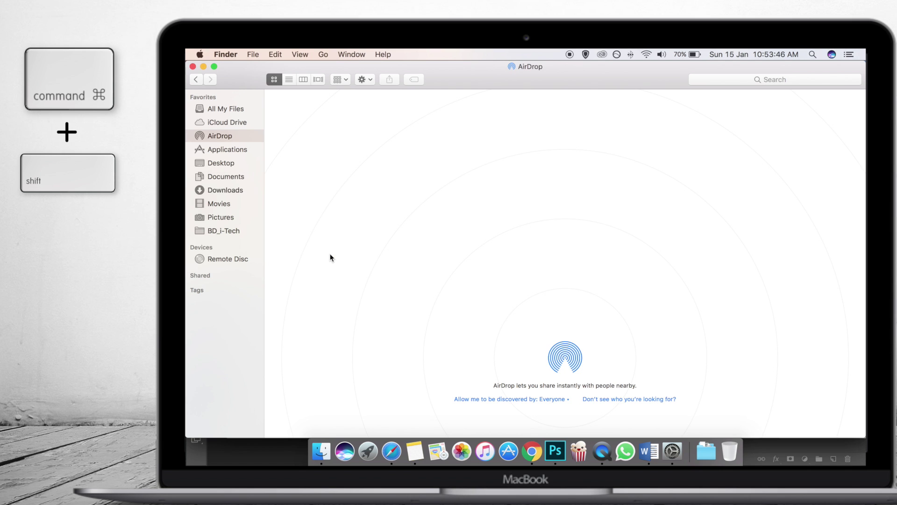